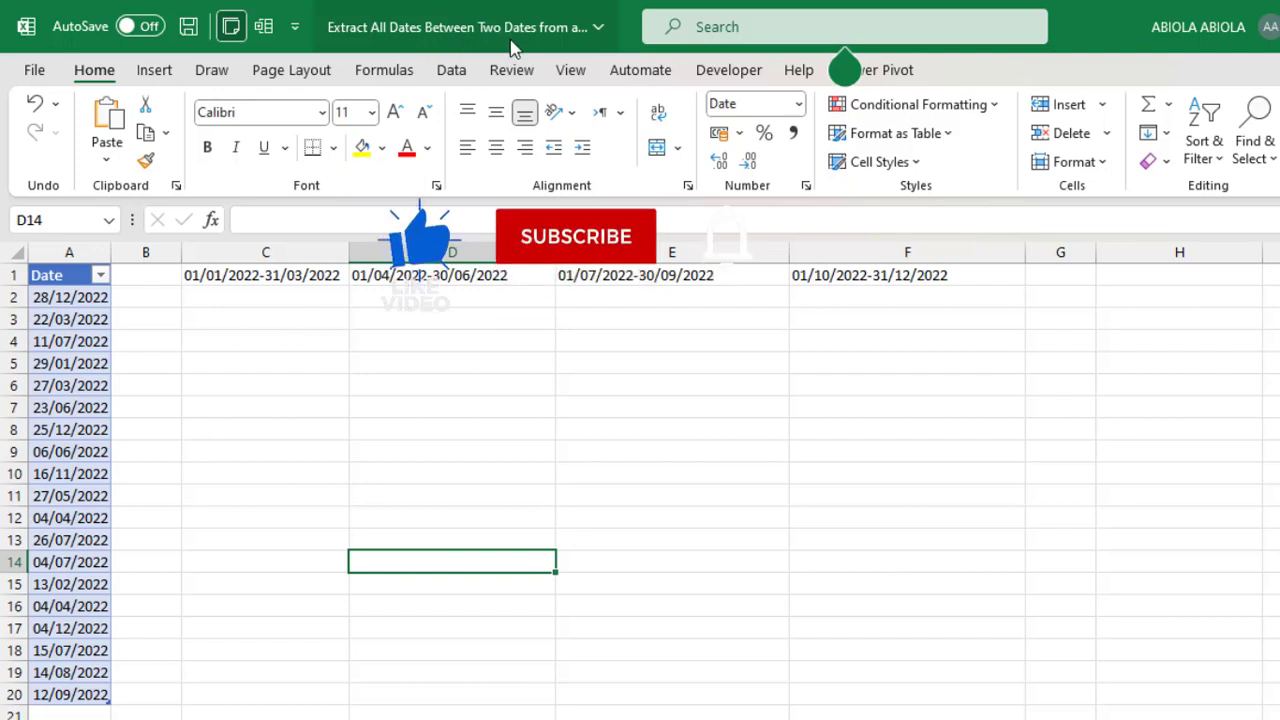
Select the Date column dates and show the Table Design tab, where the Table Name reads 'data'
{"action": "left_click", "coordinate": [55, 300]}
{"action": "left_click_drag", "start_coordinate": [73, 349], "coordinate": [76, 692]}
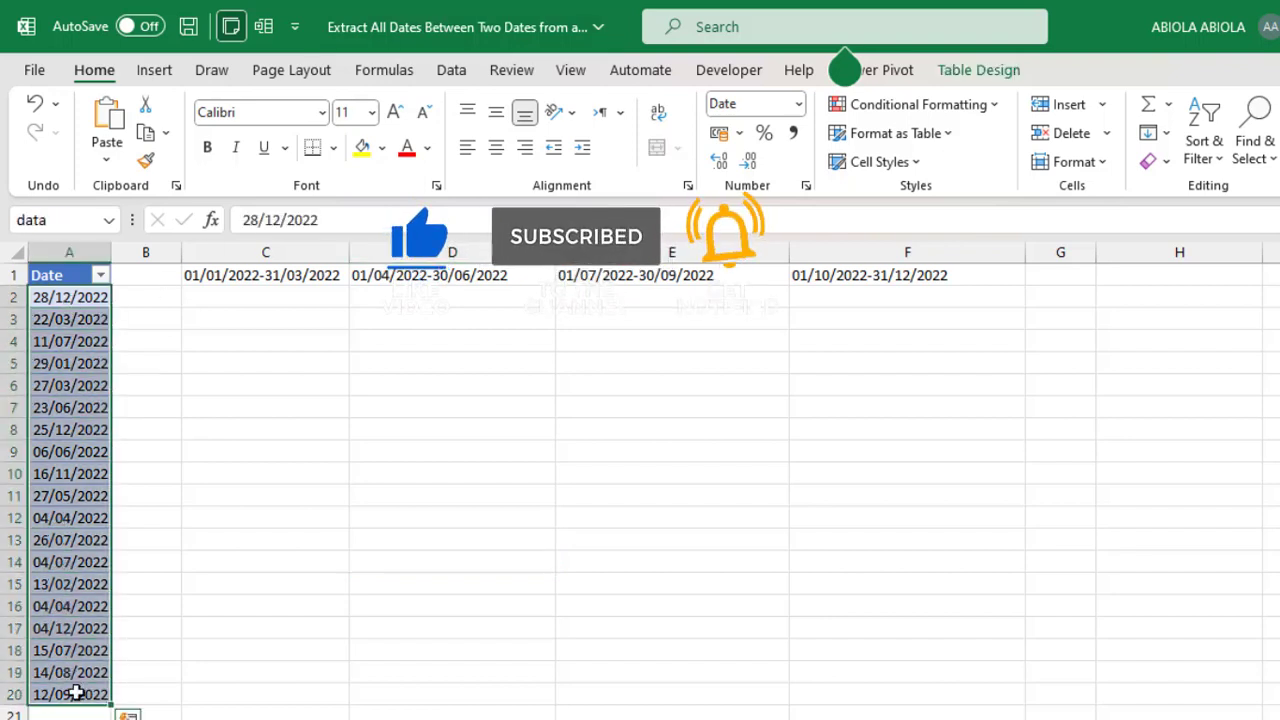
{"action": "left_click", "coordinate": [83, 472]}
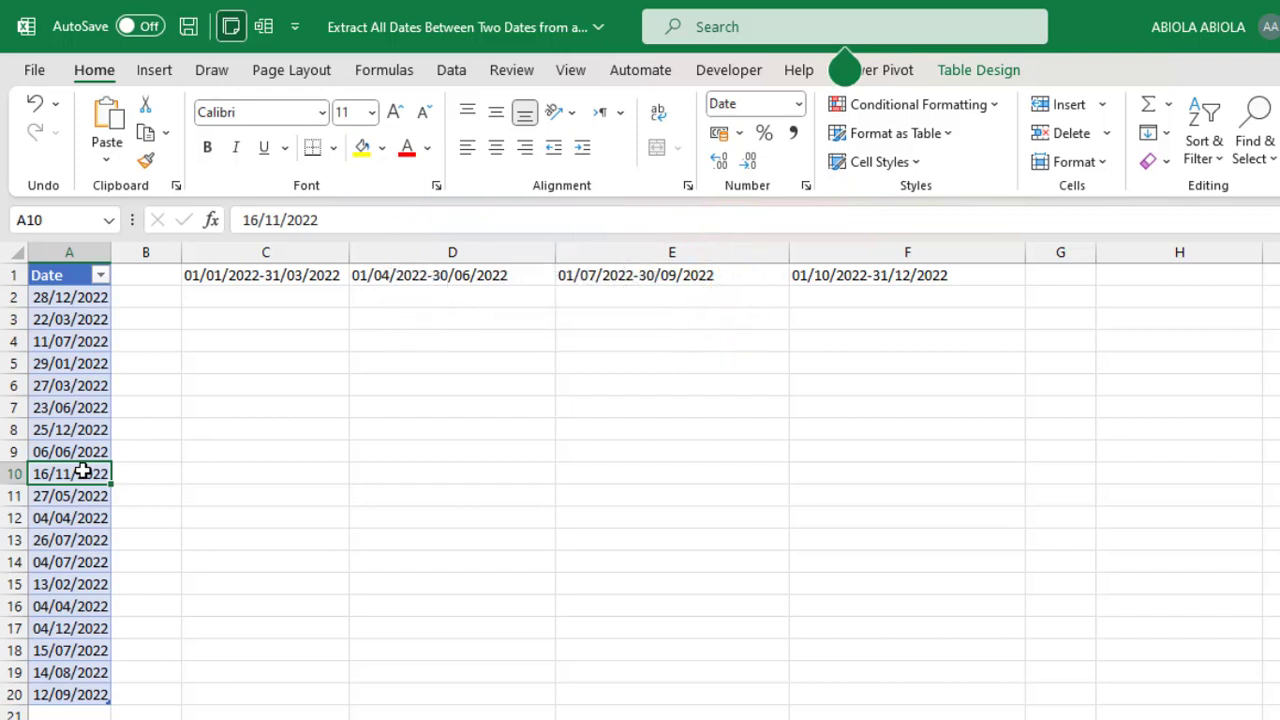
{"action": "left_click", "coordinate": [983, 76]}
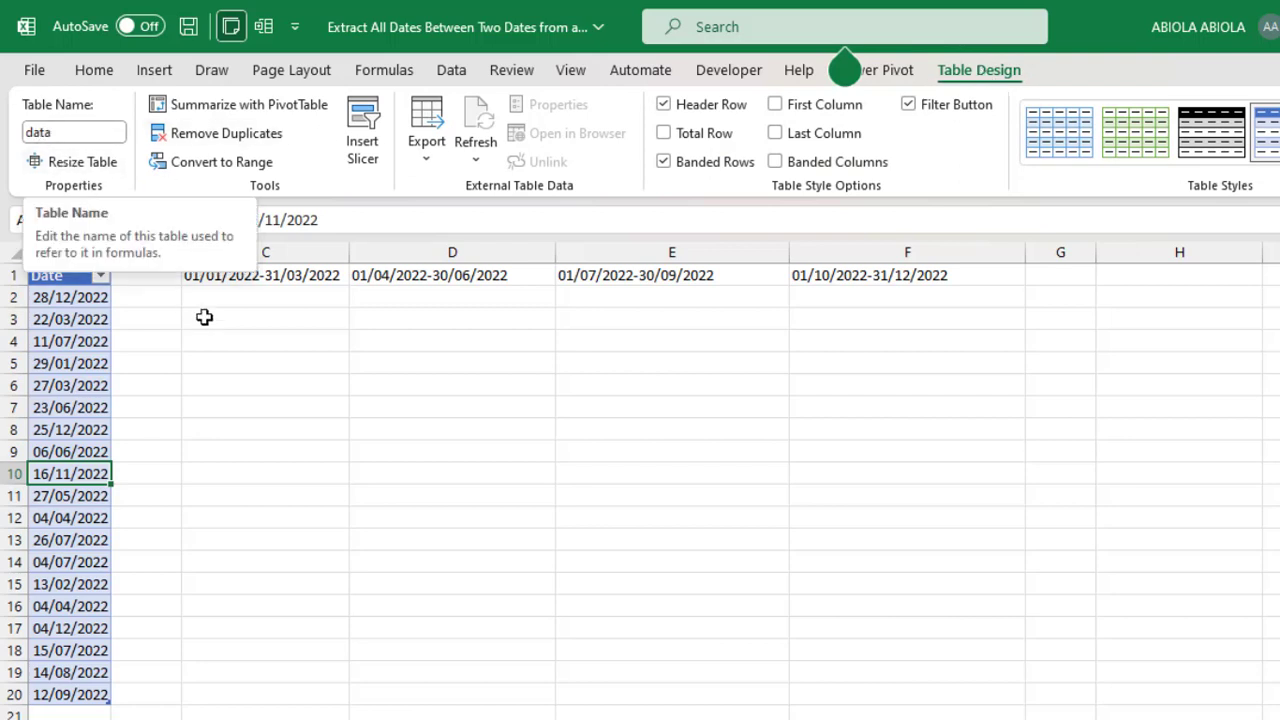
{"action": "left_click", "coordinate": [269, 321]}
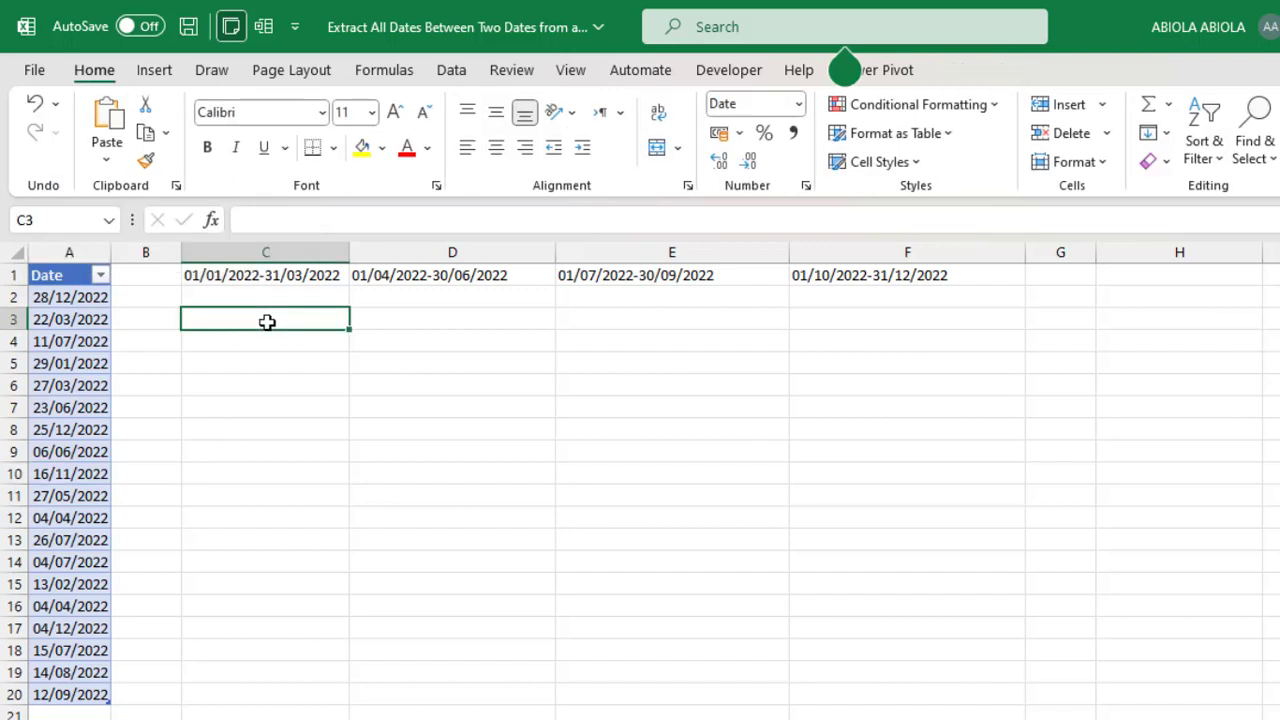
{"action": "left_click_drag", "start_coordinate": [91, 297], "coordinate": [84, 584]}
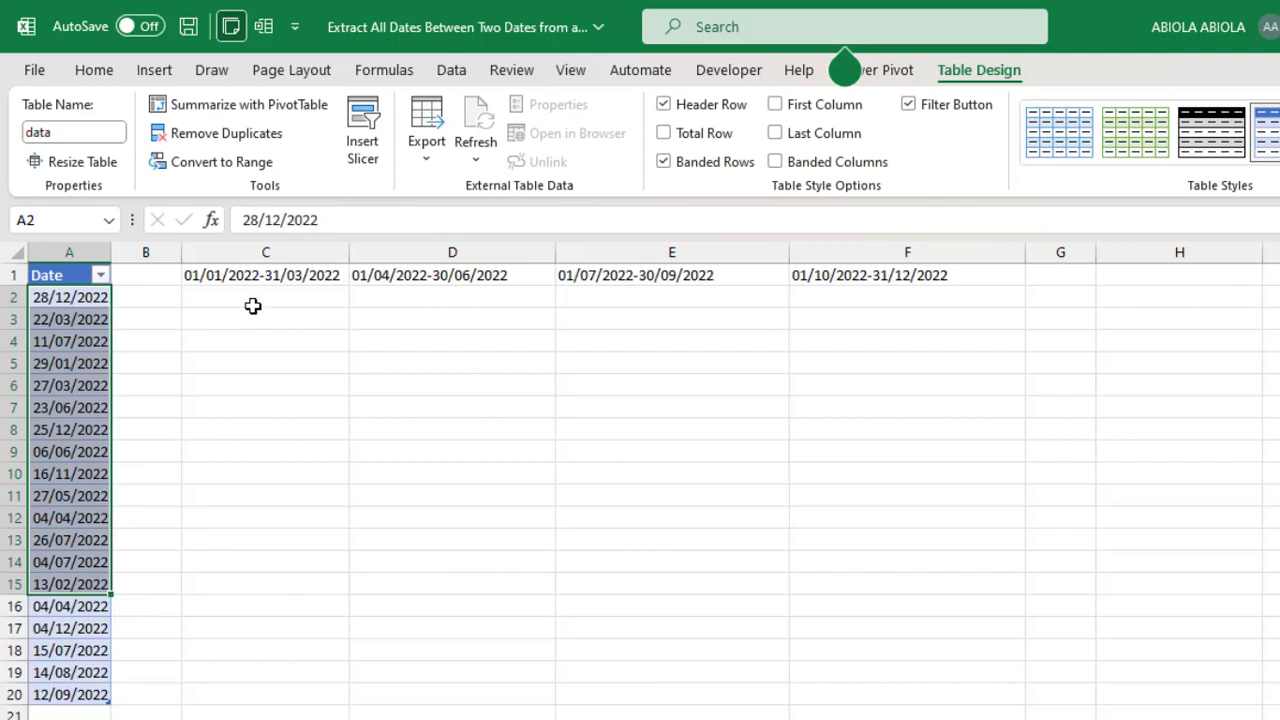
{"action": "left_click", "coordinate": [220, 273]}
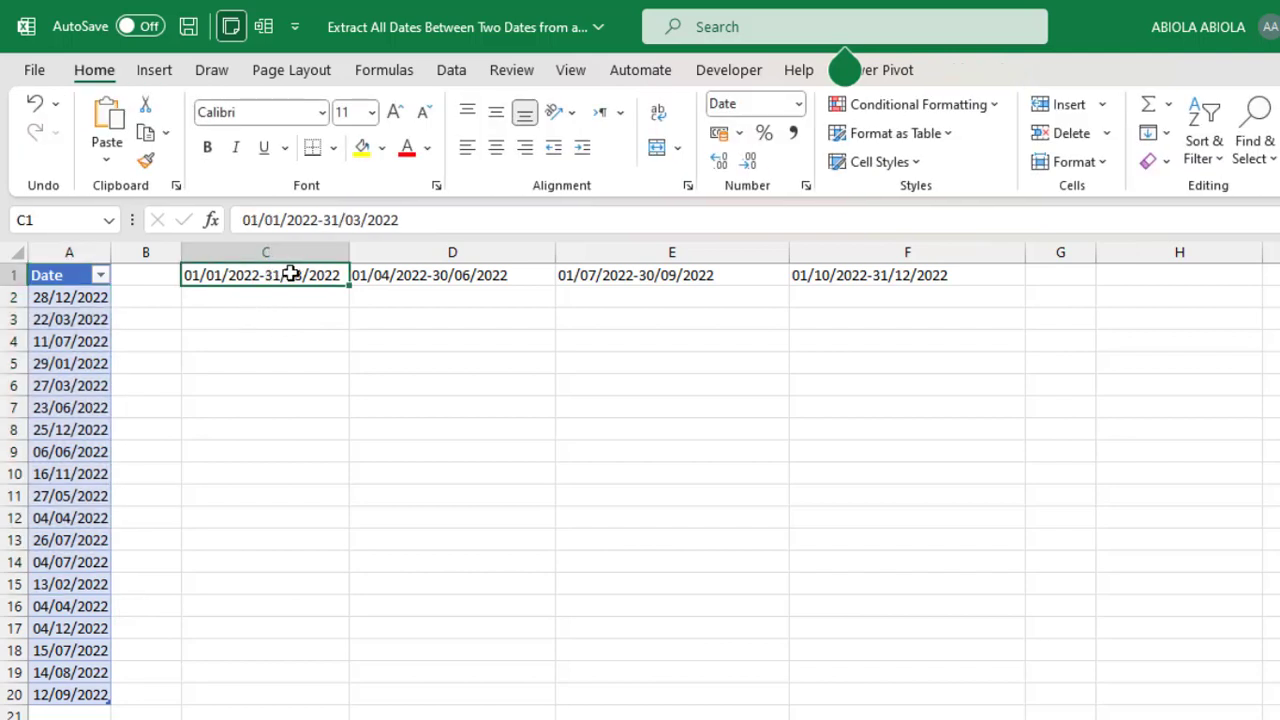
{"action": "left_click", "coordinate": [429, 277]}
{"action": "left_click", "coordinate": [703, 273]}
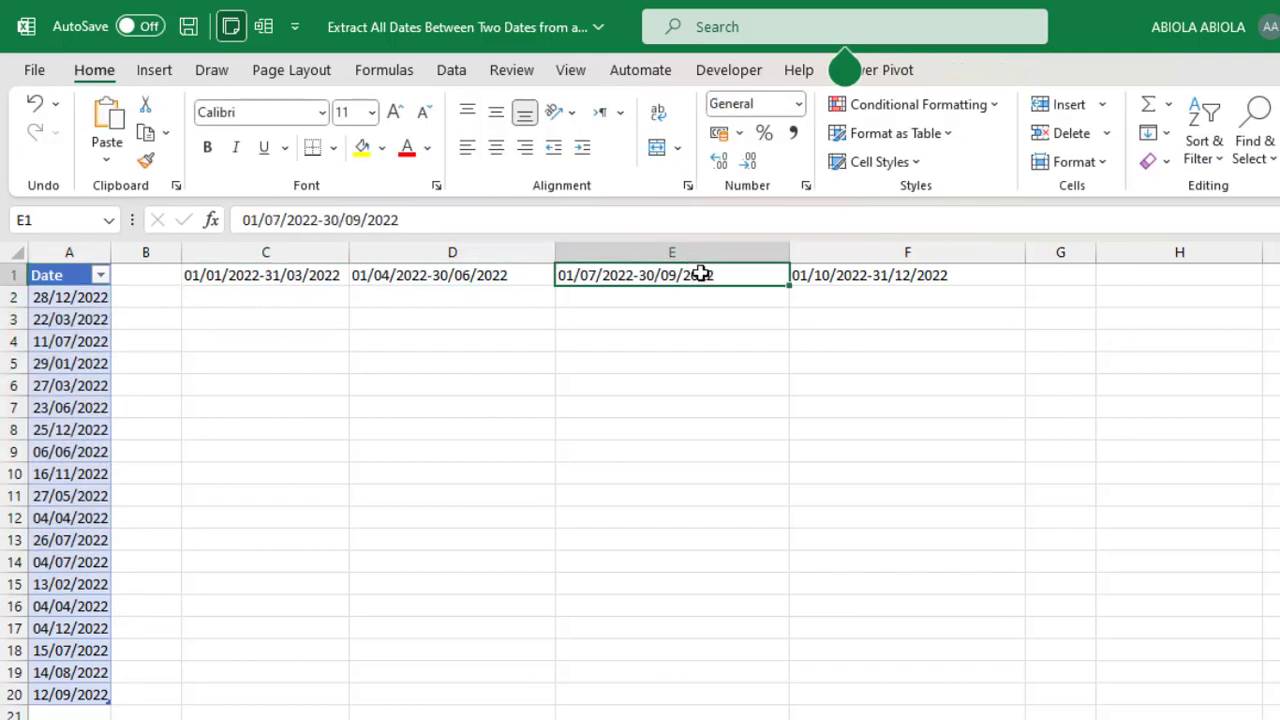
{"action": "left_click", "coordinate": [274, 275]}
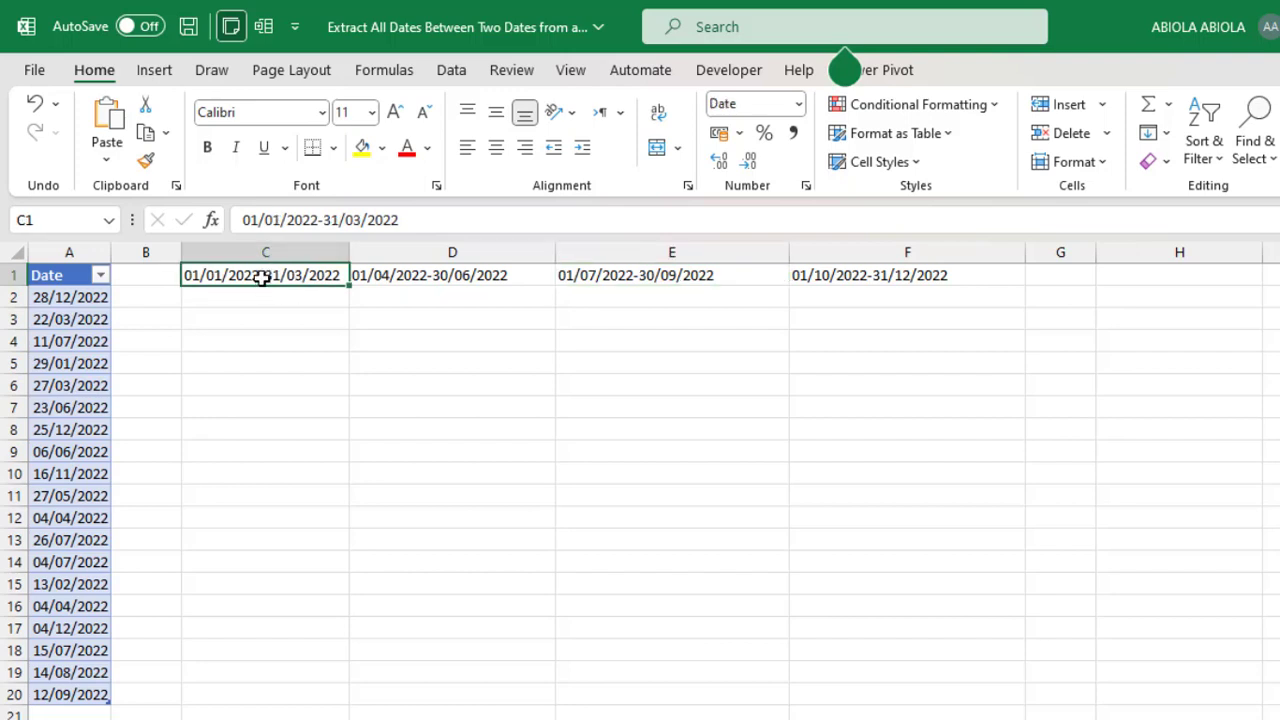
{"action": "left_click", "coordinate": [450, 277]}
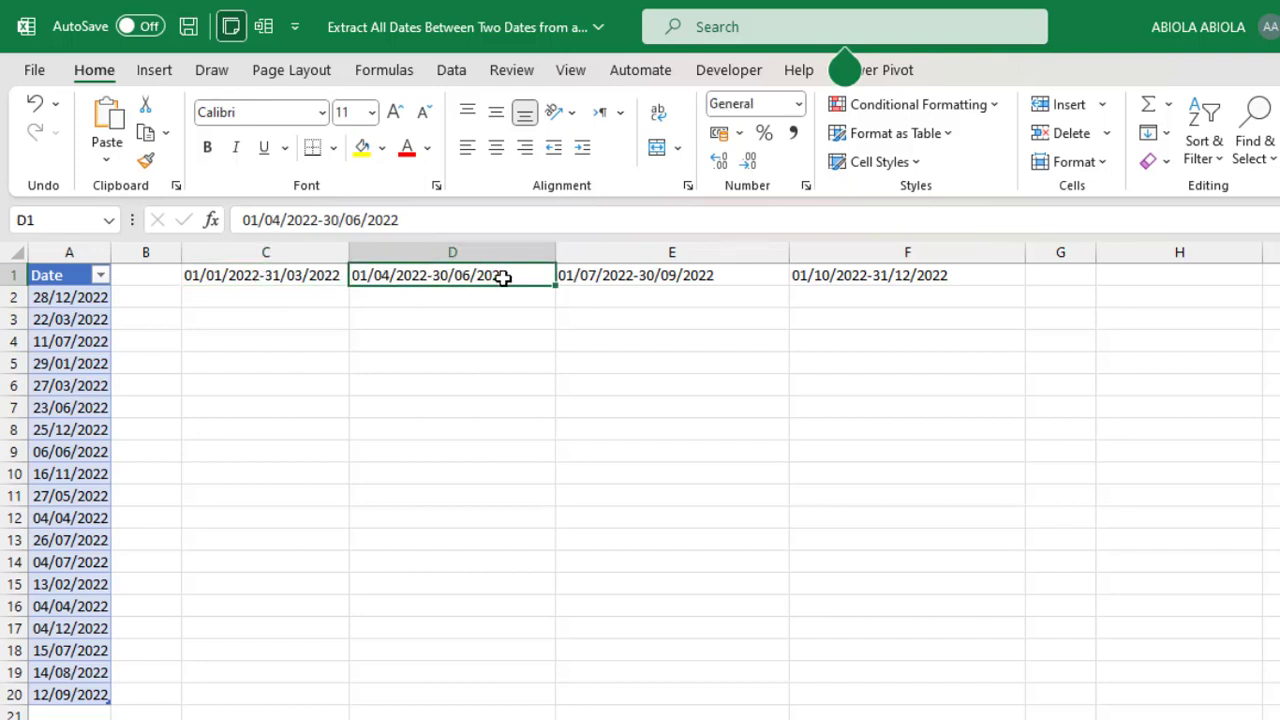
{"action": "left_click", "coordinate": [851, 280]}
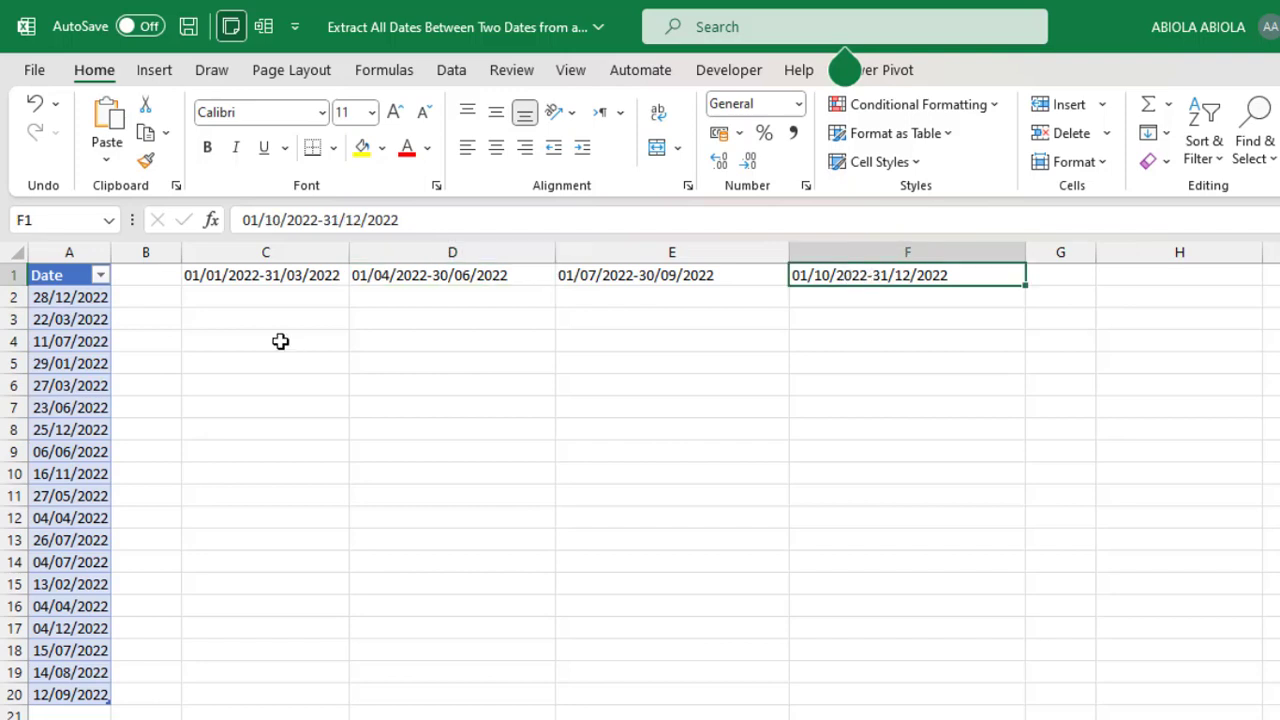
{"action": "left_click_drag", "start_coordinate": [92, 298], "coordinate": [90, 562]}
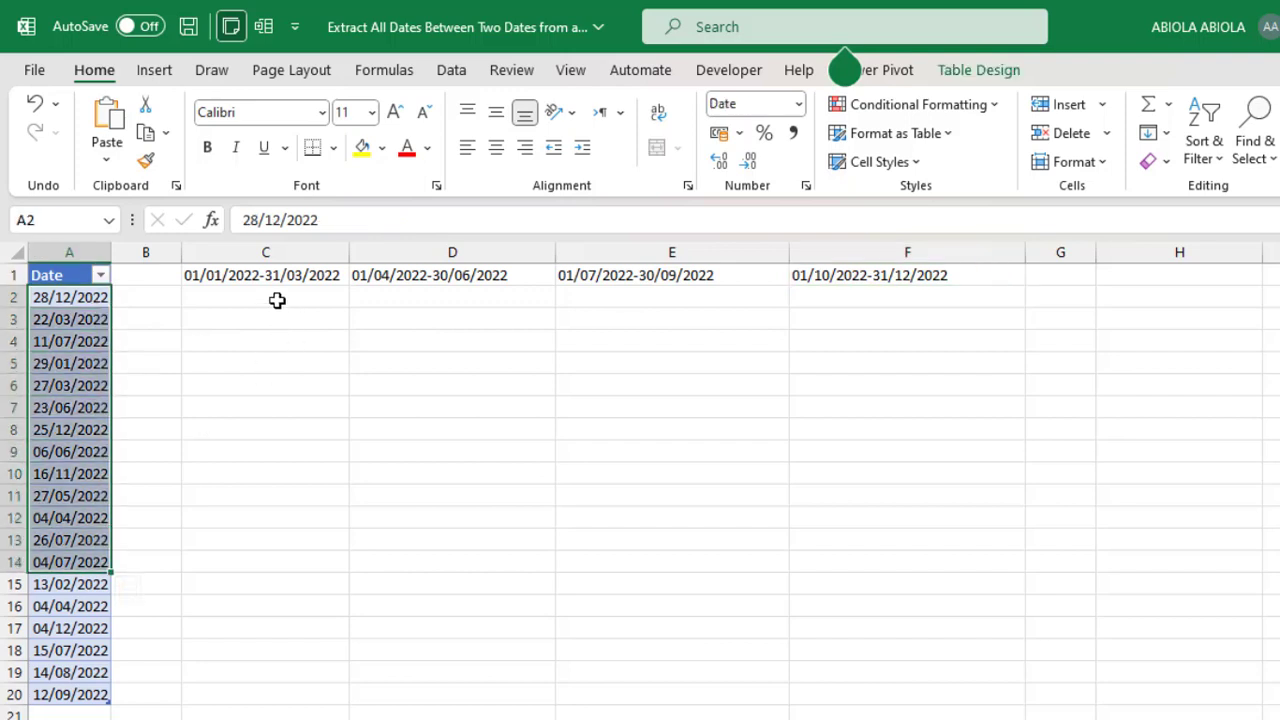
{"action": "left_click_drag", "start_coordinate": [277, 300], "coordinate": [275, 428]}
{"action": "left_click_drag", "start_coordinate": [471, 294], "coordinate": [503, 389]}
{"action": "left_click_drag", "start_coordinate": [690, 318], "coordinate": [782, 378]}
{"action": "left_click_drag", "start_coordinate": [990, 300], "coordinate": [992, 353]}
{"action": "left_click", "coordinate": [869, 566]}
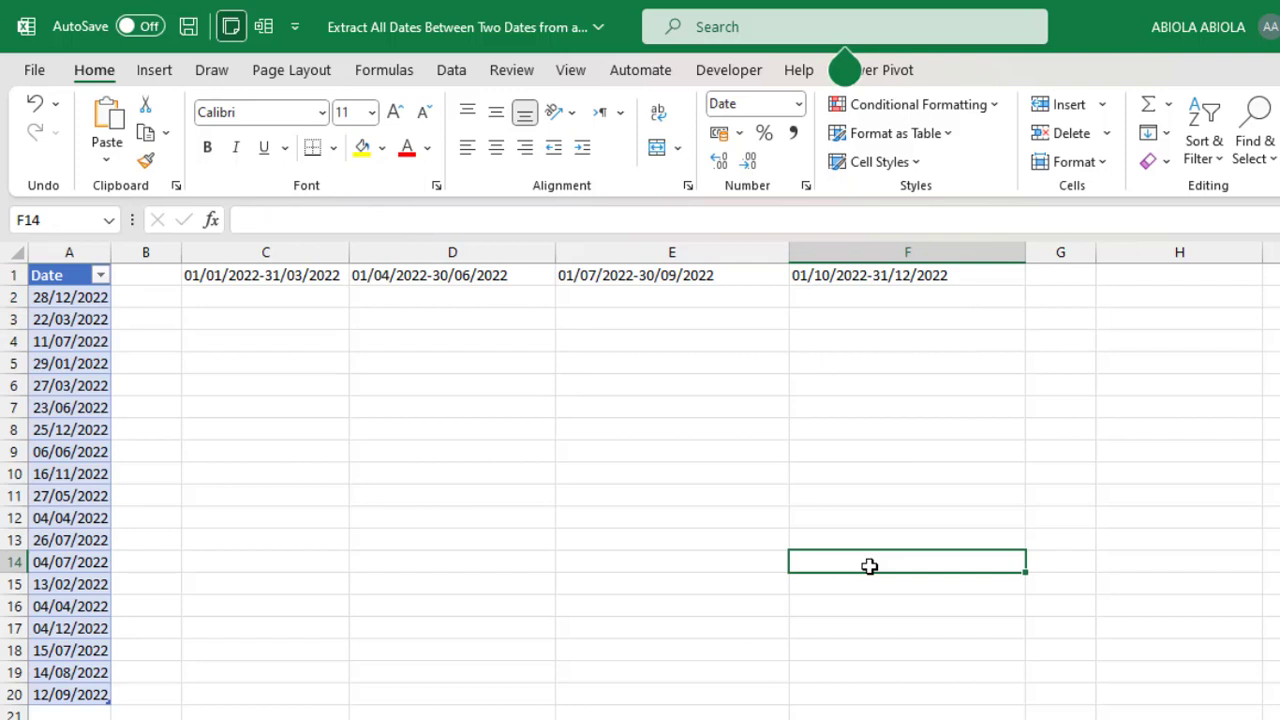
{"action": "left_click", "coordinate": [693, 481]}
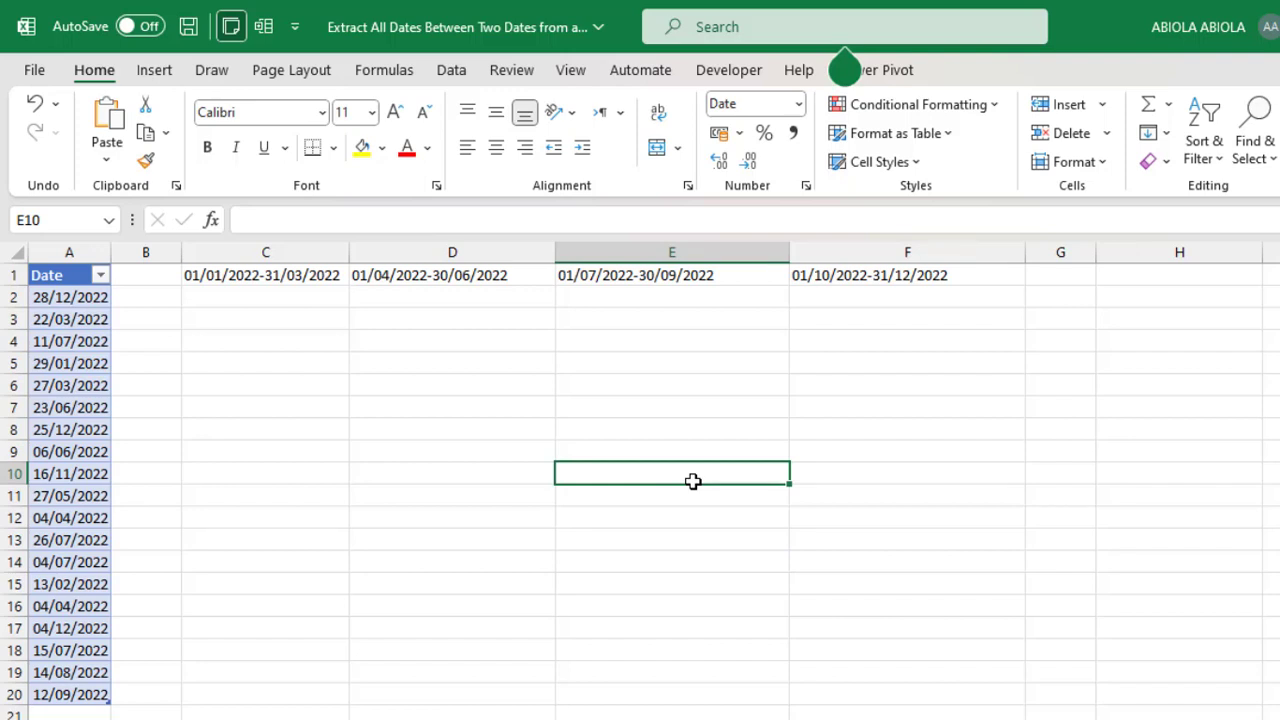
Start C2's formula as =FILTER(data[Date], using the Date table column as the array
{"action": "left_click", "coordinate": [310, 291]}
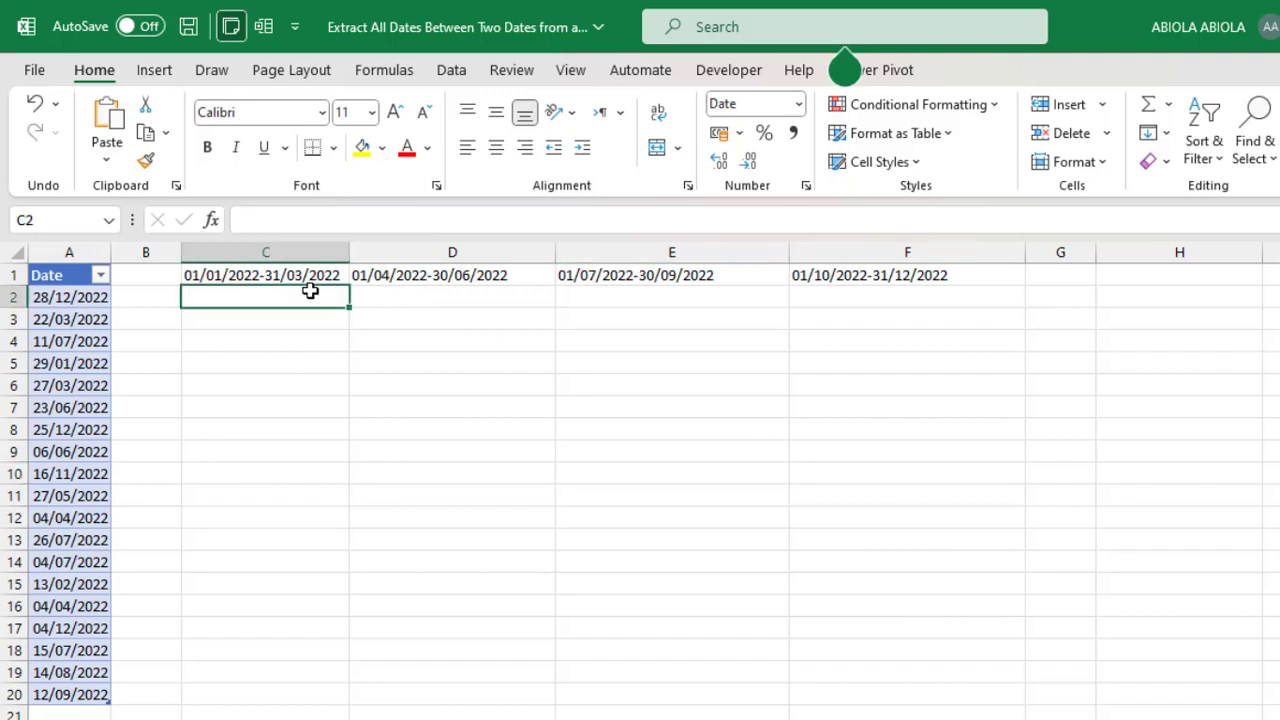
{"action": "type", "text": "=FILTER("}
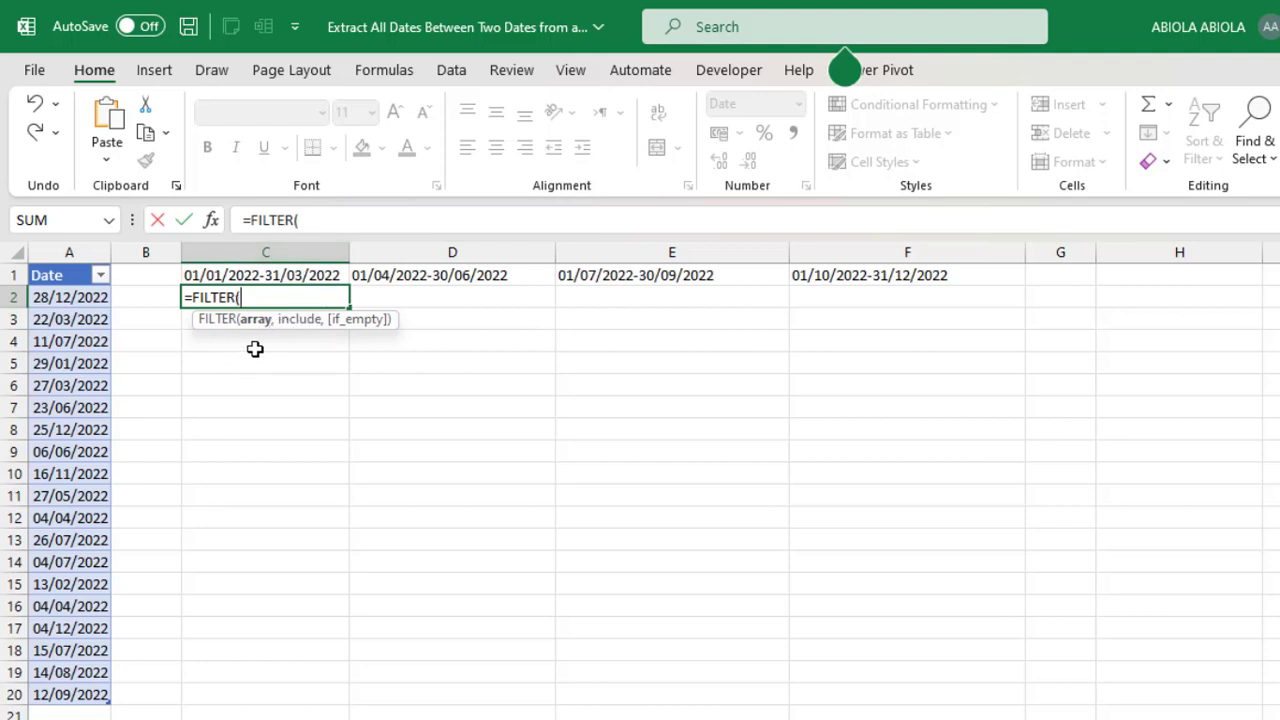
{"action": "left_click", "coordinate": [62, 274]}
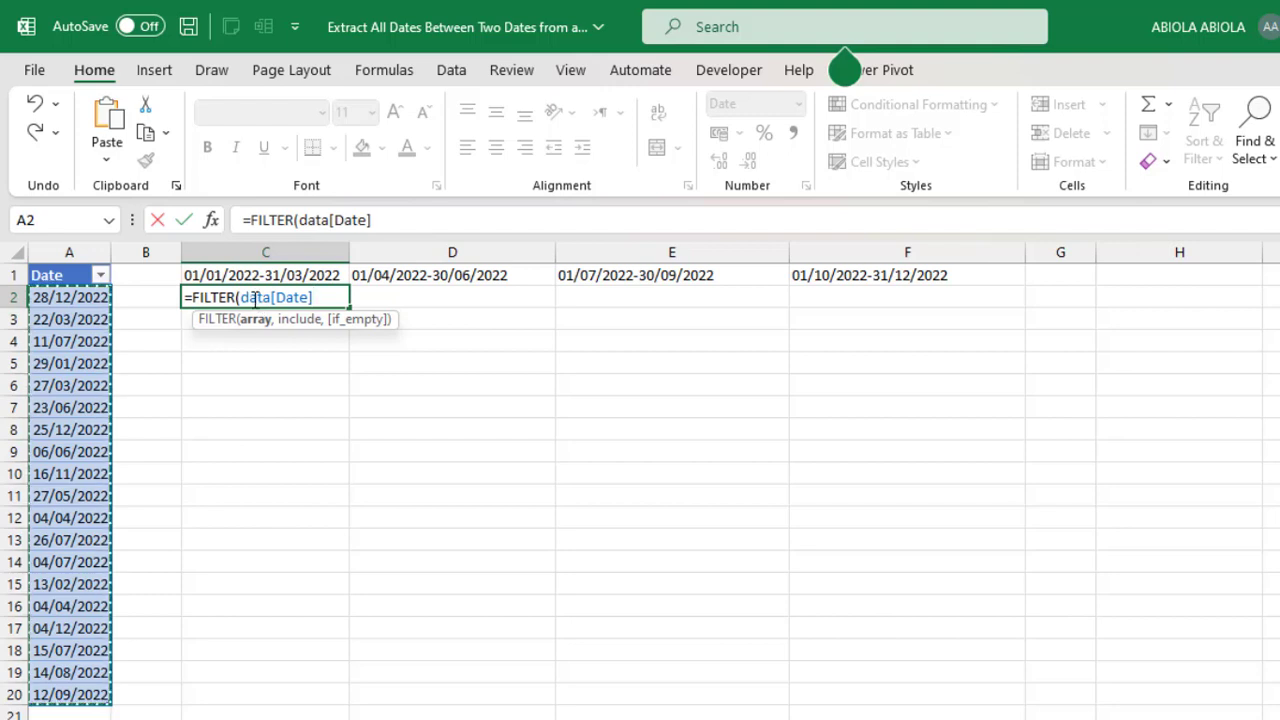
{"action": "left_click", "coordinate": [257, 298]}
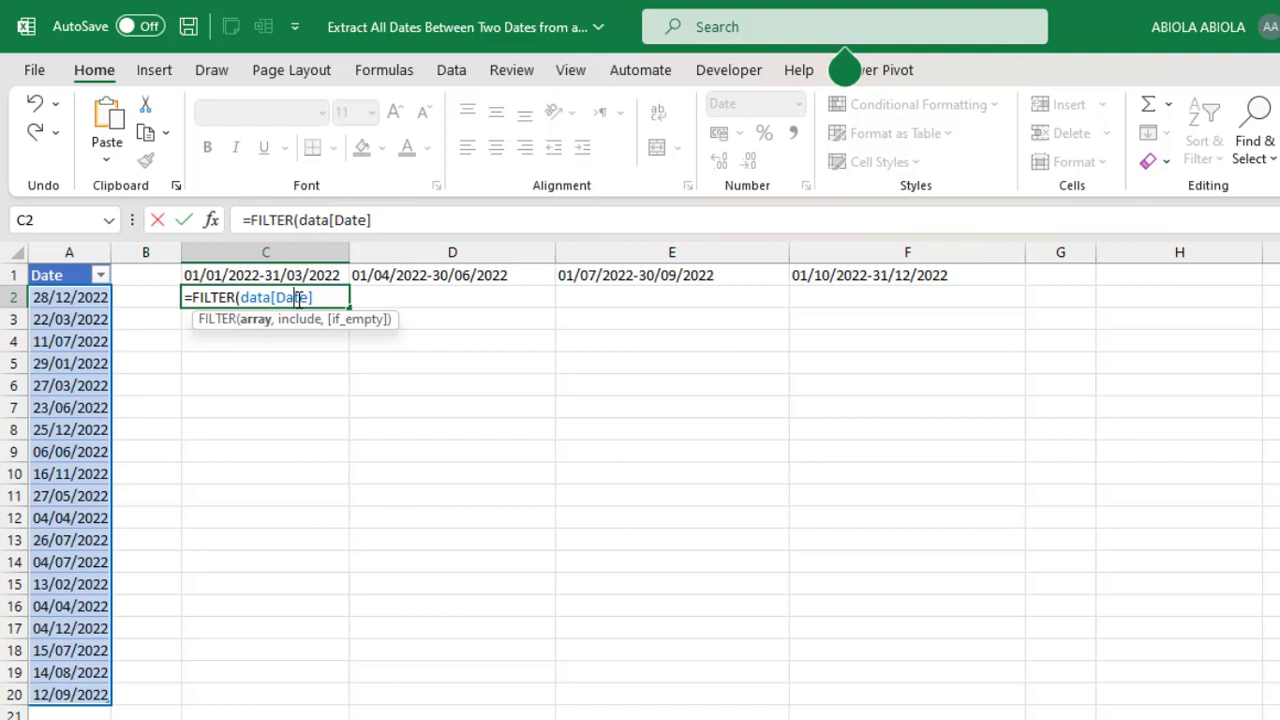
{"action": "type", "text": ","}
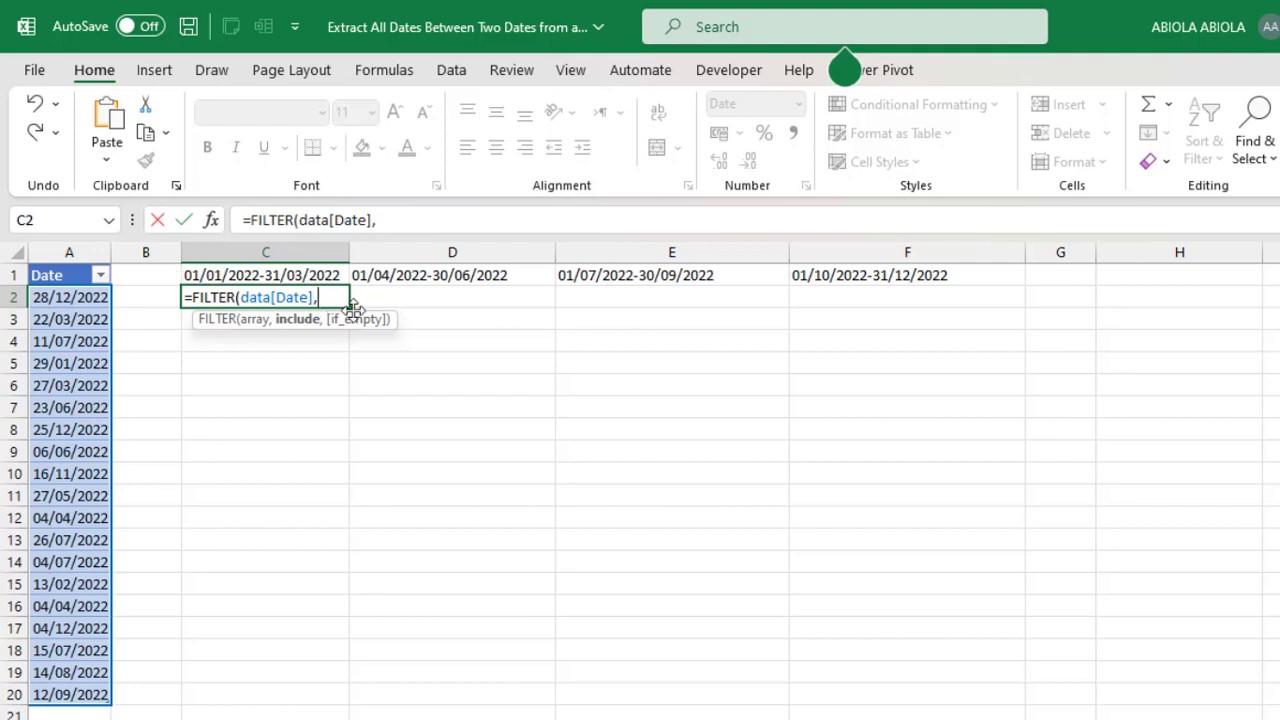
Begin the start-date condition in C2 as (data[Date]>=LEFT(
{"action": "type", "text": "("}
{"action": "left_click", "coordinate": [74, 262]}
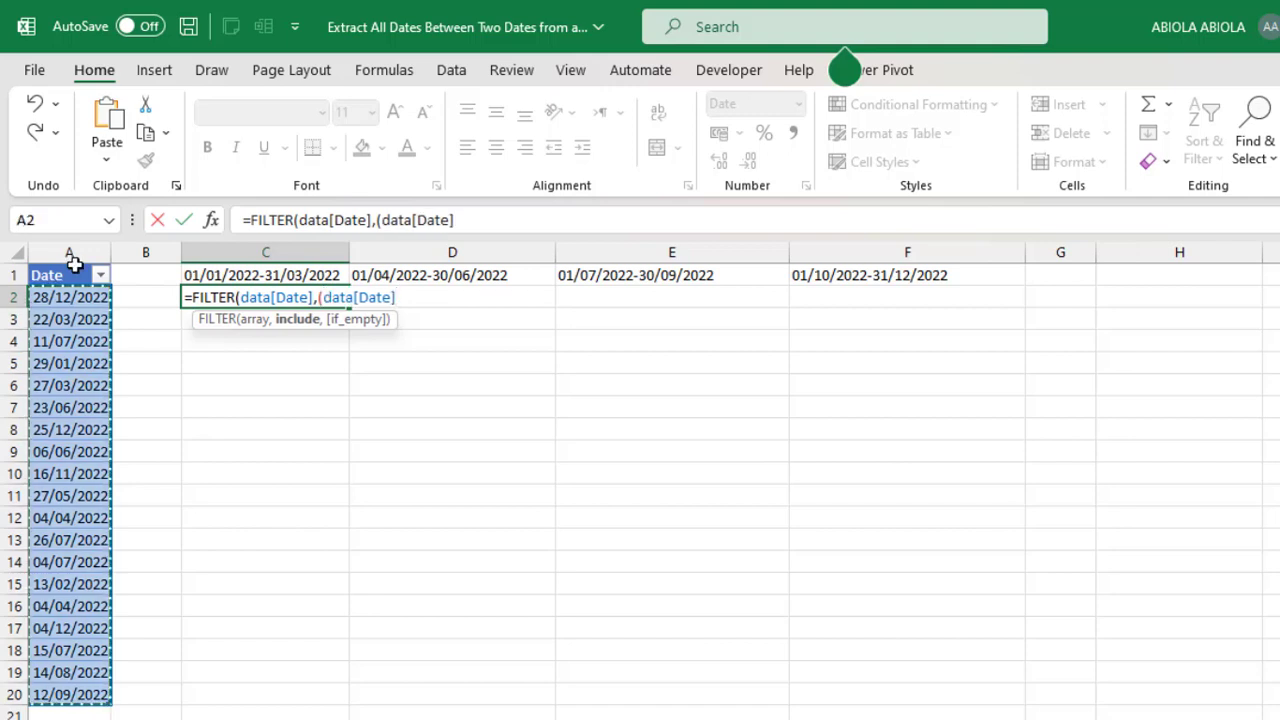
{"action": "type", "text": ">"}
{"action": "key", "text": "BackSpace"}
{"action": "type", "text": "="}
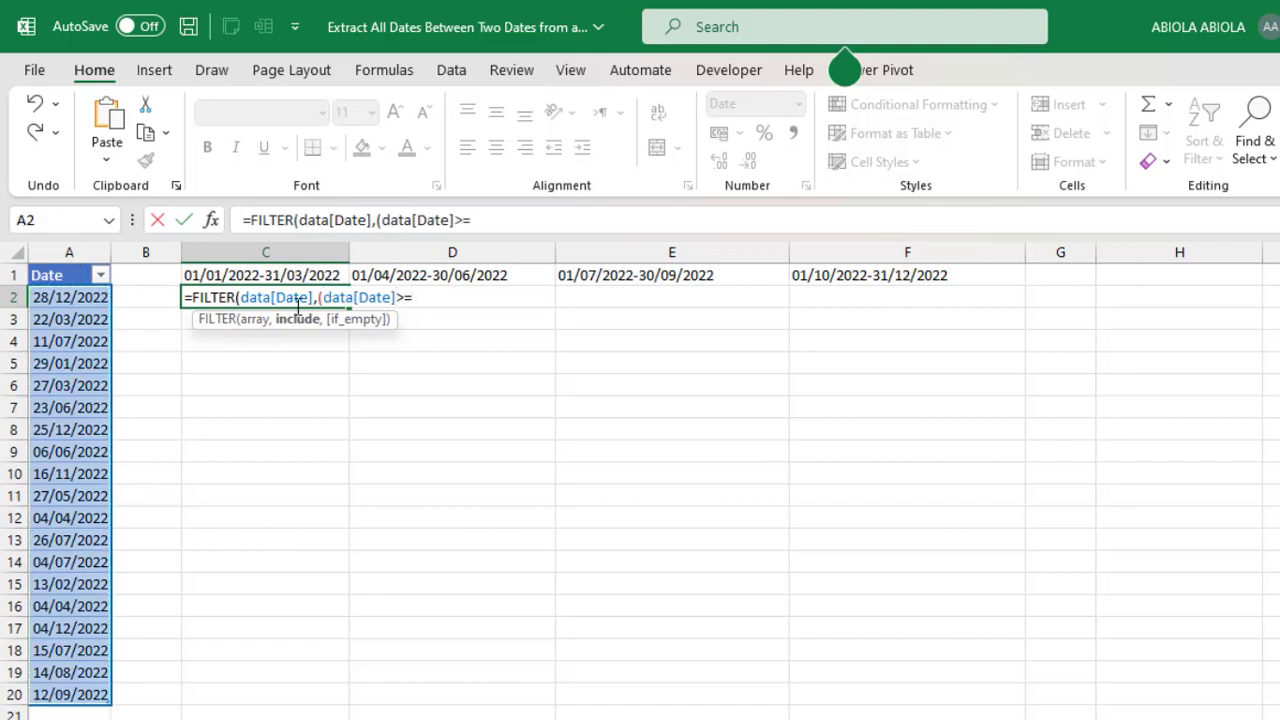
{"action": "type", "text": "lef"}
{"action": "key", "text": "Tab"}
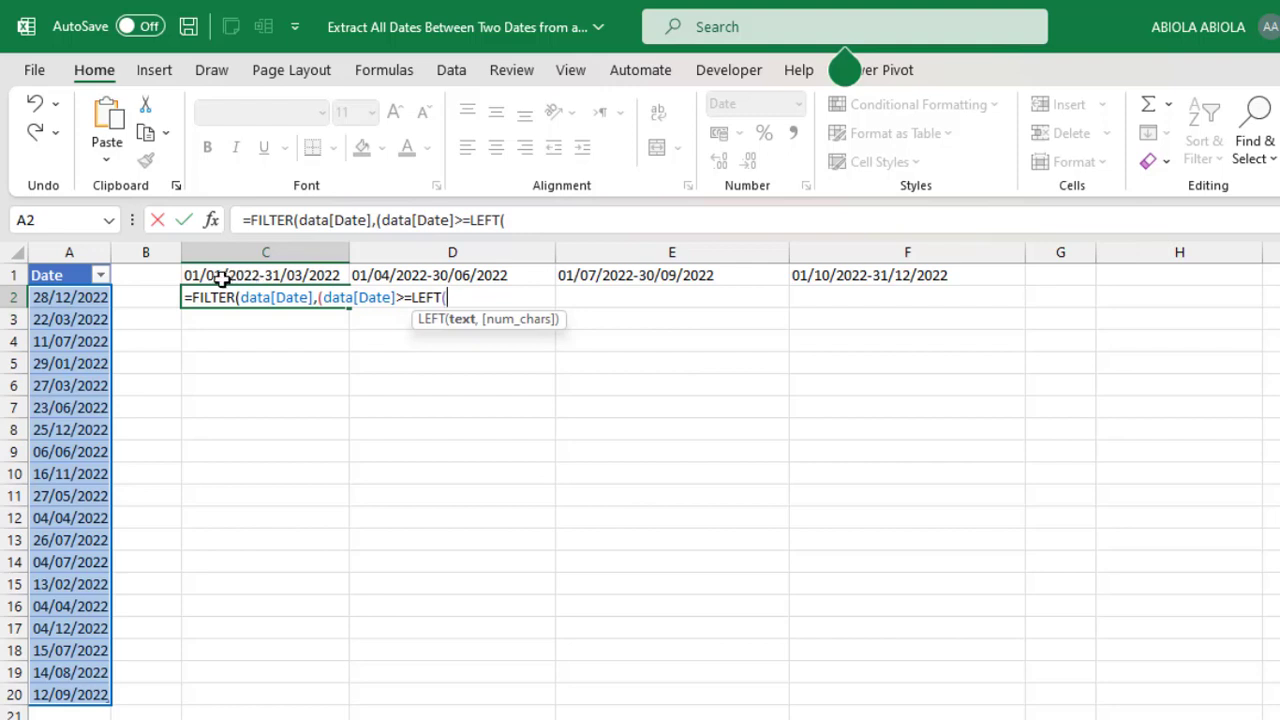
Use the row-locked header reference C$1 as LEFT's text and copy it for reuse
{"action": "left_click", "coordinate": [275, 275]}
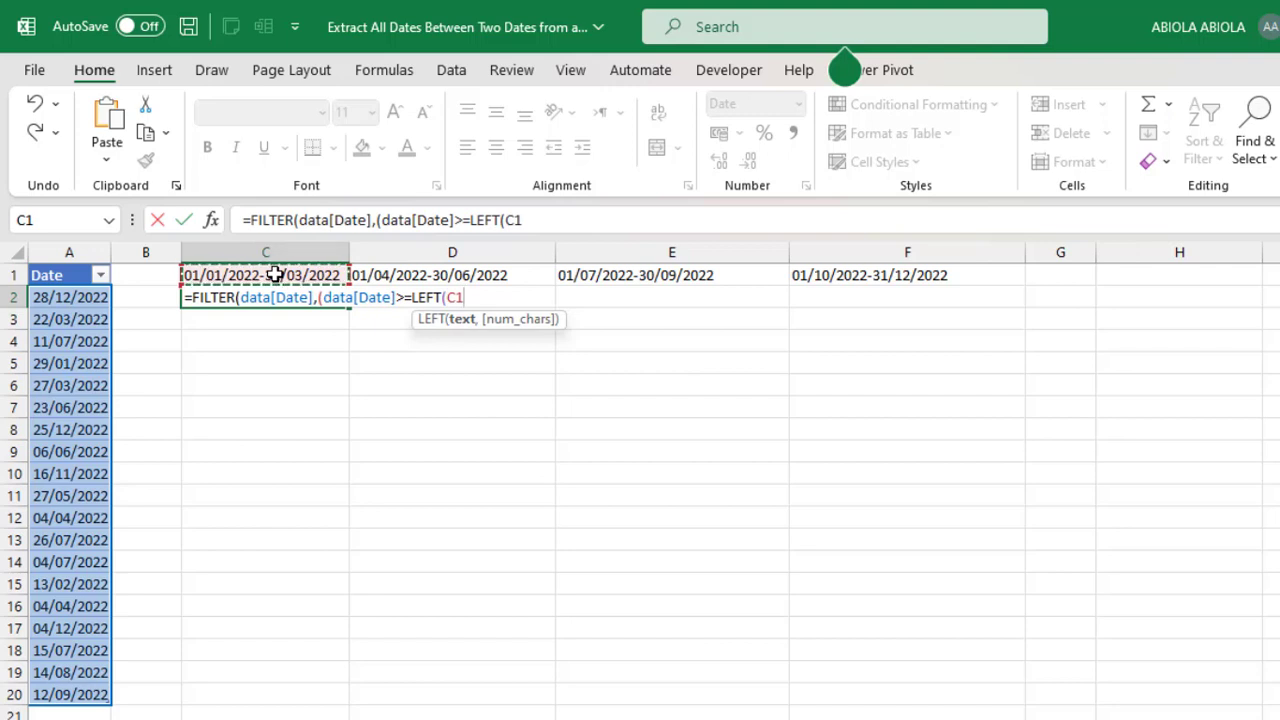
{"action": "key", "text": "F4"}
{"action": "key", "text": "F4"}
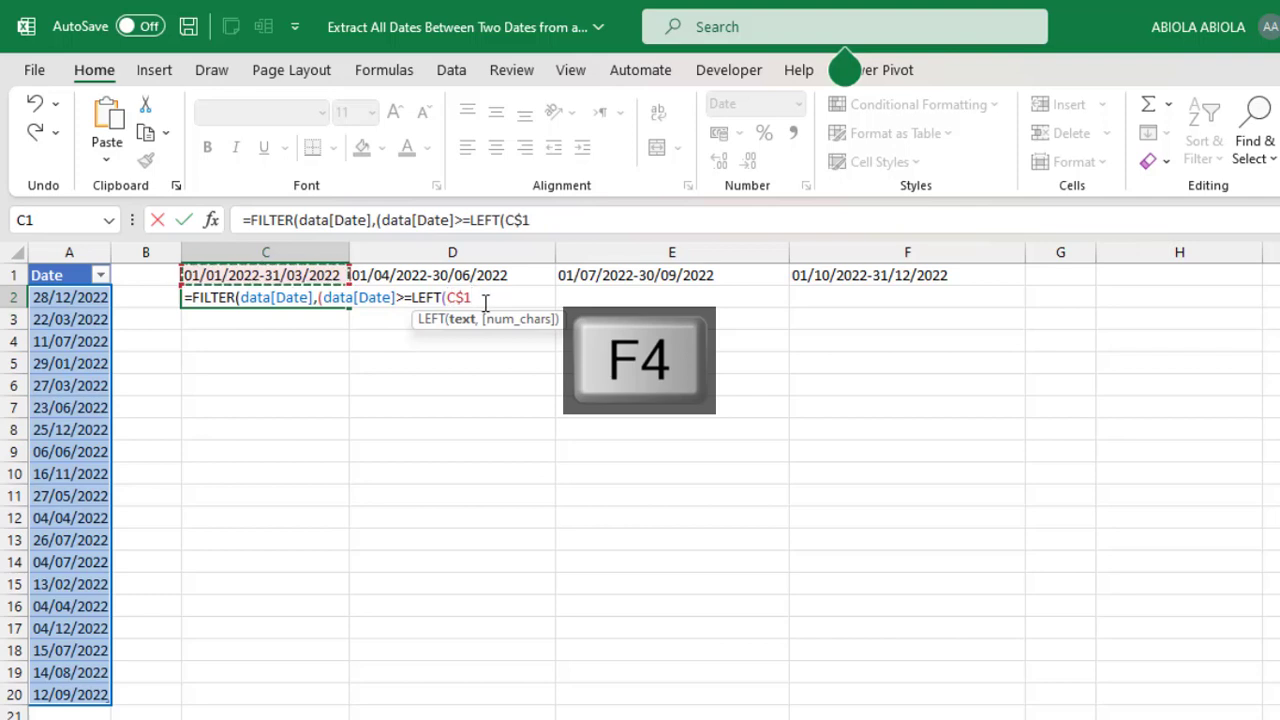
{"action": "left_click_drag", "start_coordinate": [471, 297], "coordinate": [451, 298]}
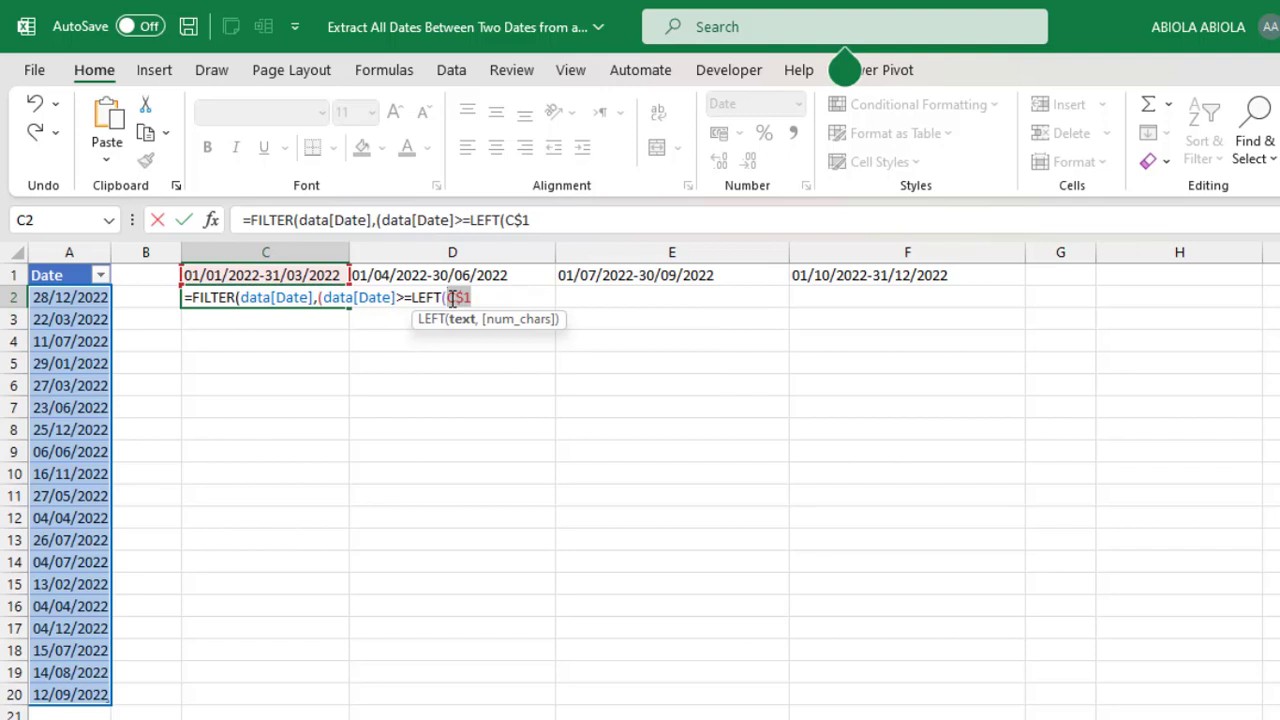
{"action": "key", "text": "ctrl+c"}
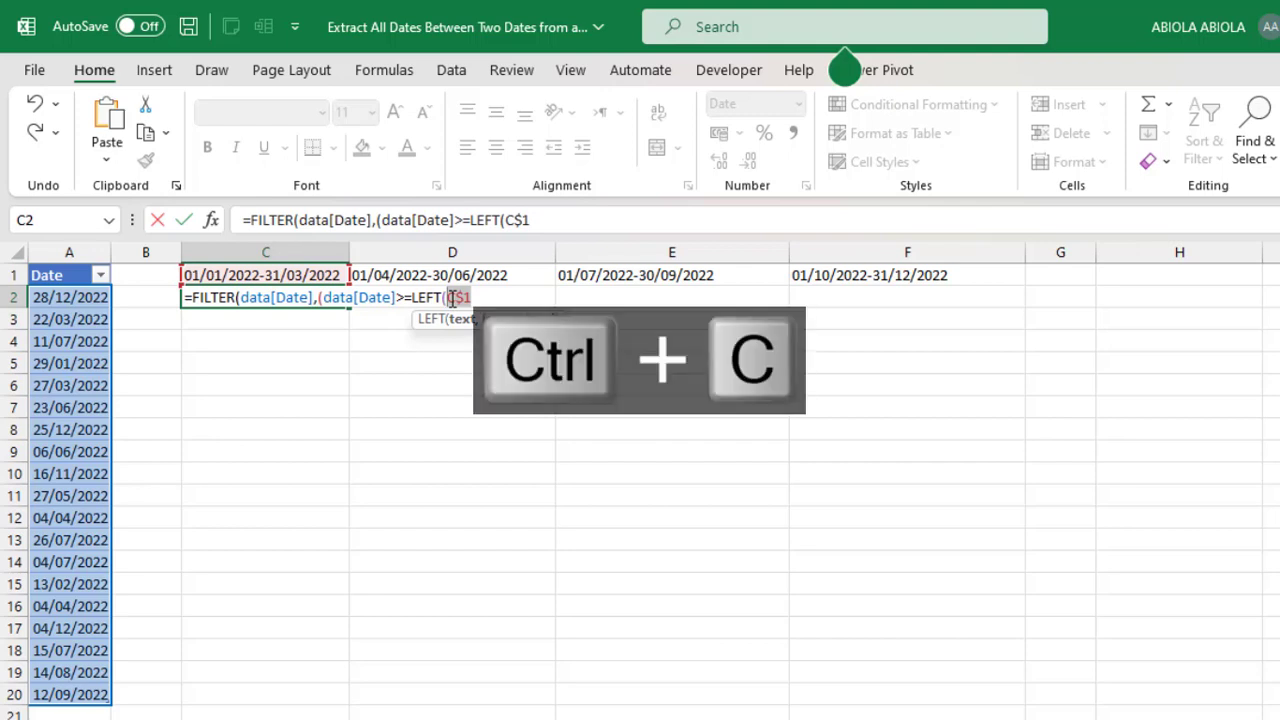
{"action": "left_click", "coordinate": [488, 298]}
{"action": "type", "text": ","}
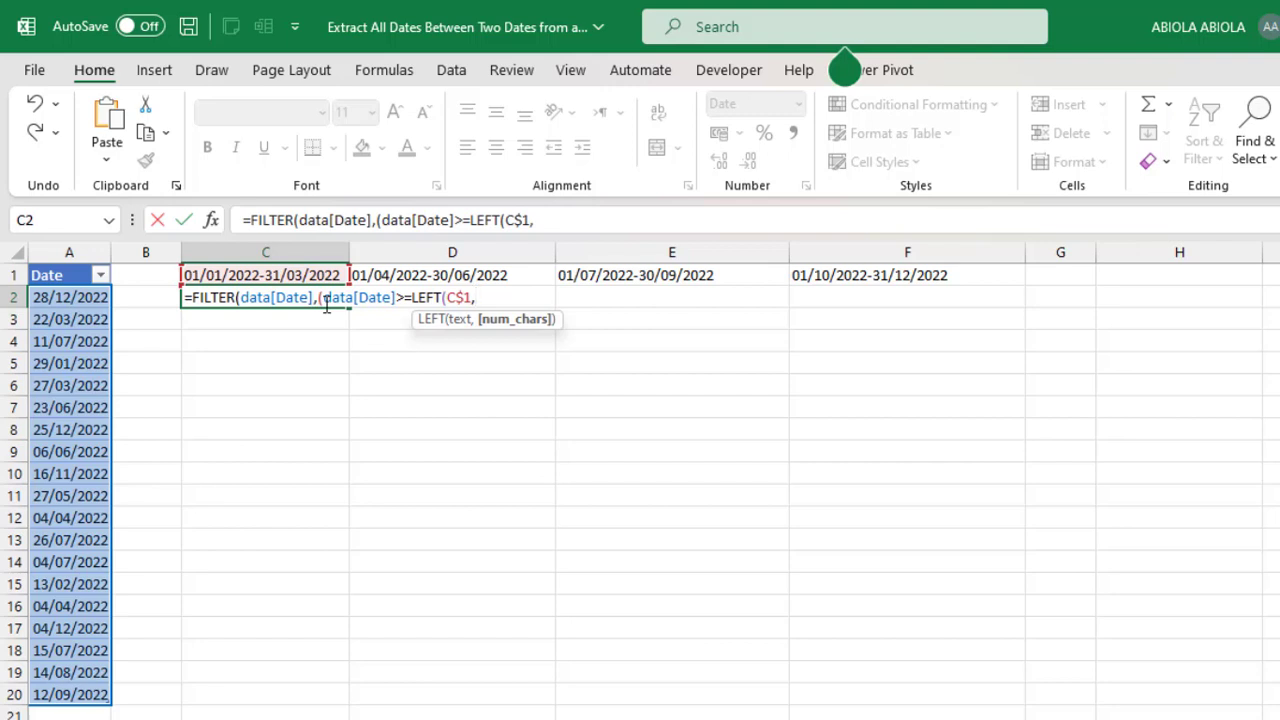
Complete LEFT(C$1,FIND("-",C$1)) with the pasted C$1 reference and select it for evaluation
{"action": "type", "text": "FIND("}
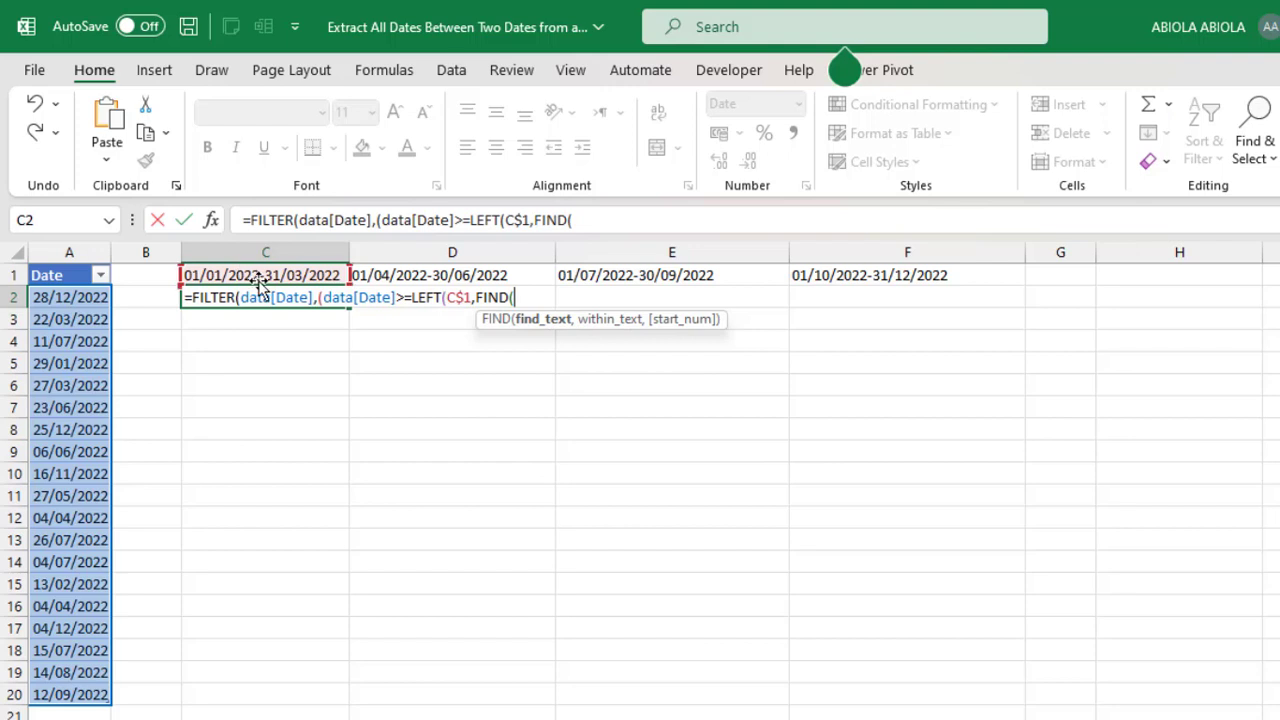
{"action": "type", "text": "\"-\","}
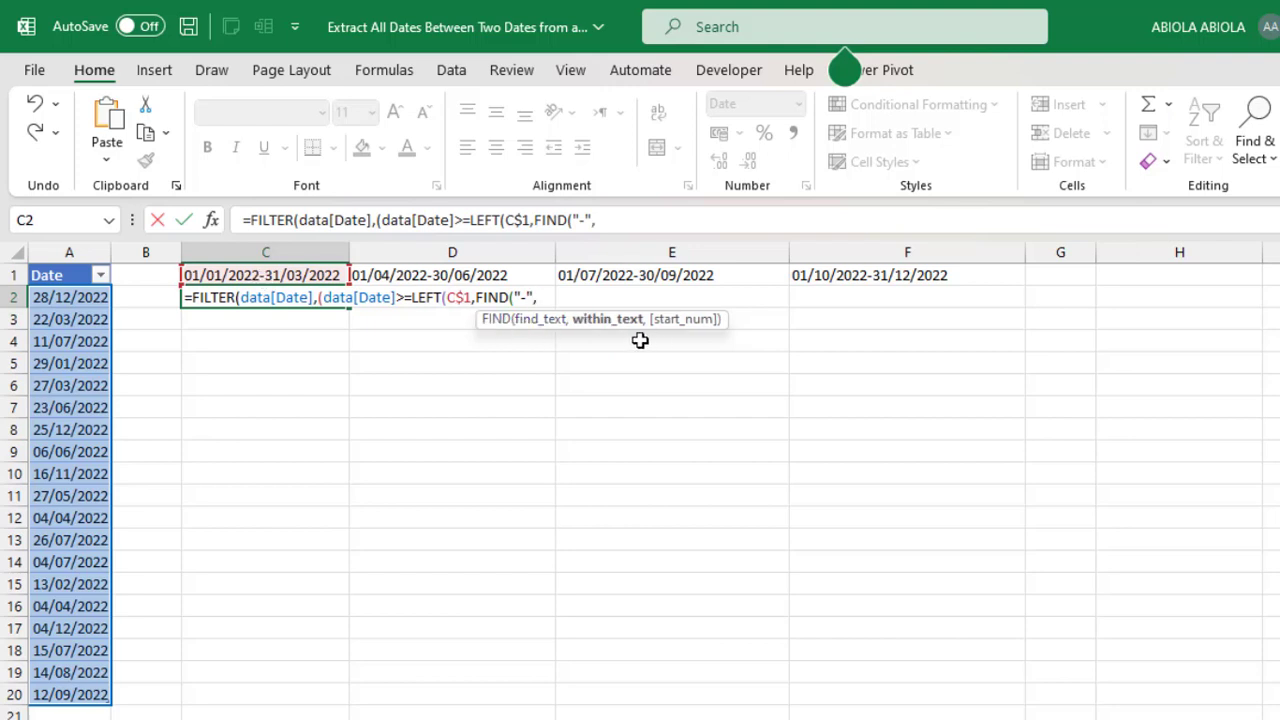
{"action": "key", "text": "ctrl+v"}
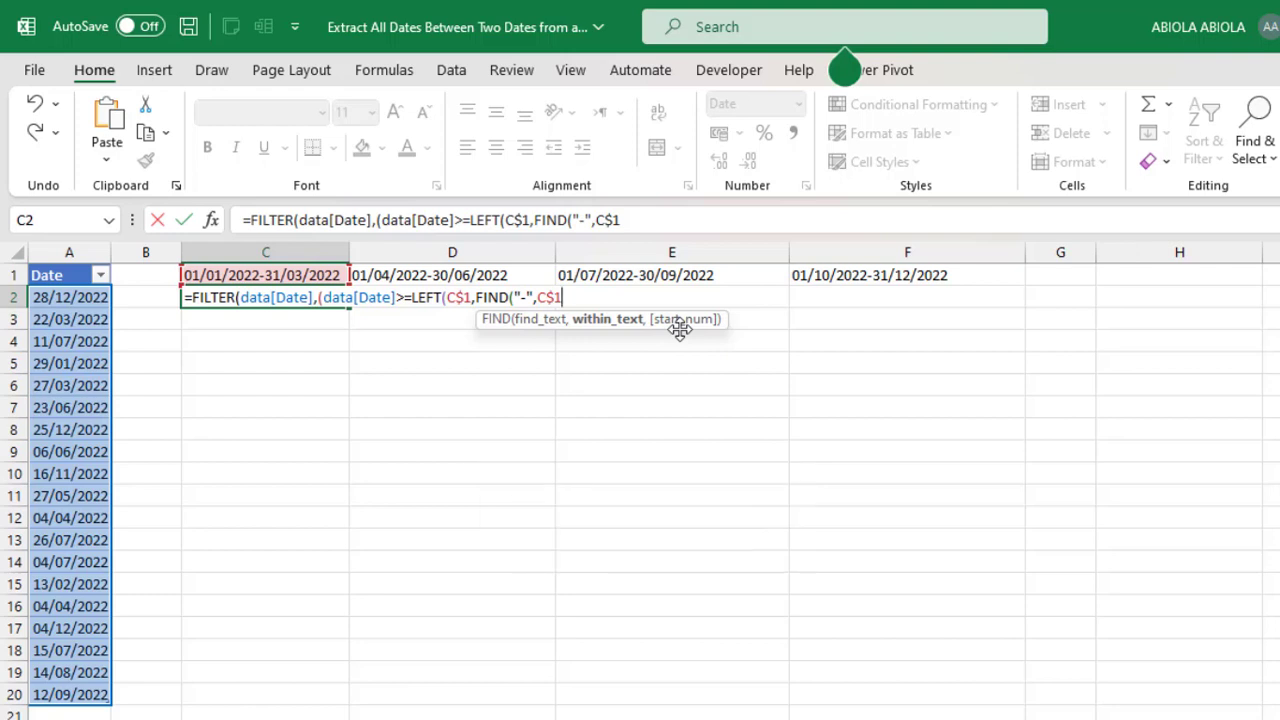
{"action": "type", "text": ")"}
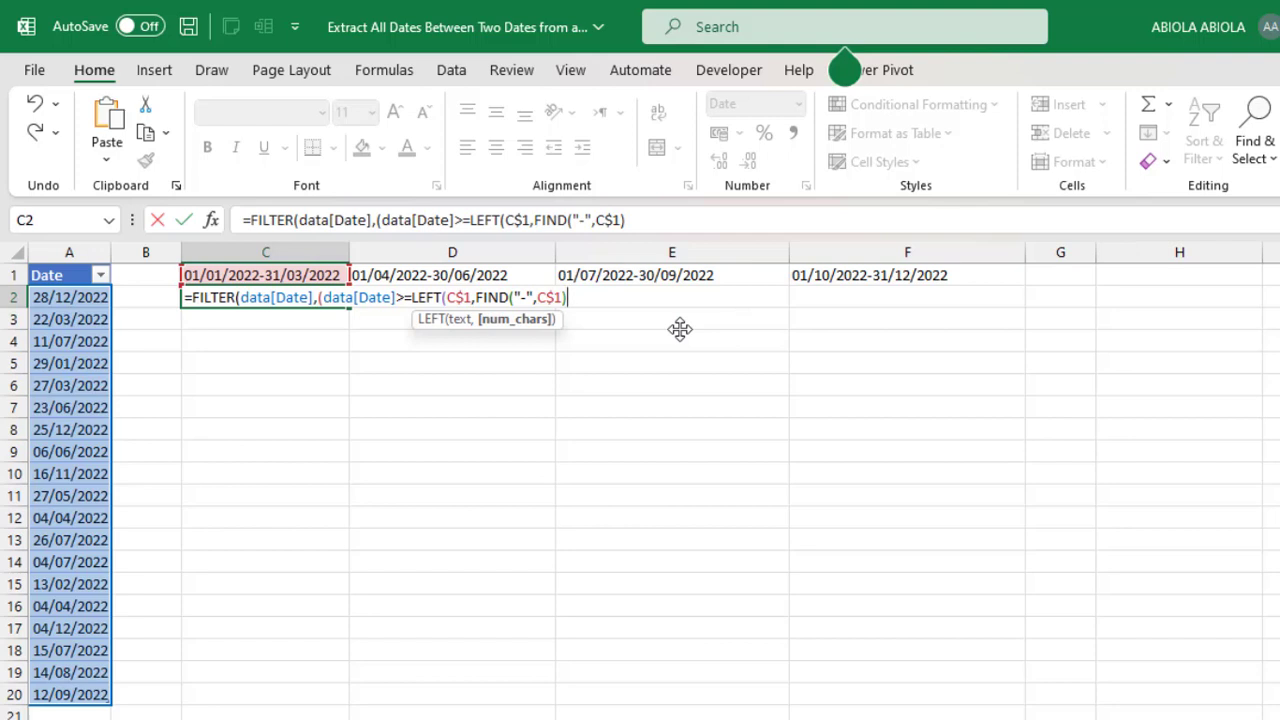
{"action": "type", "text": ")"}
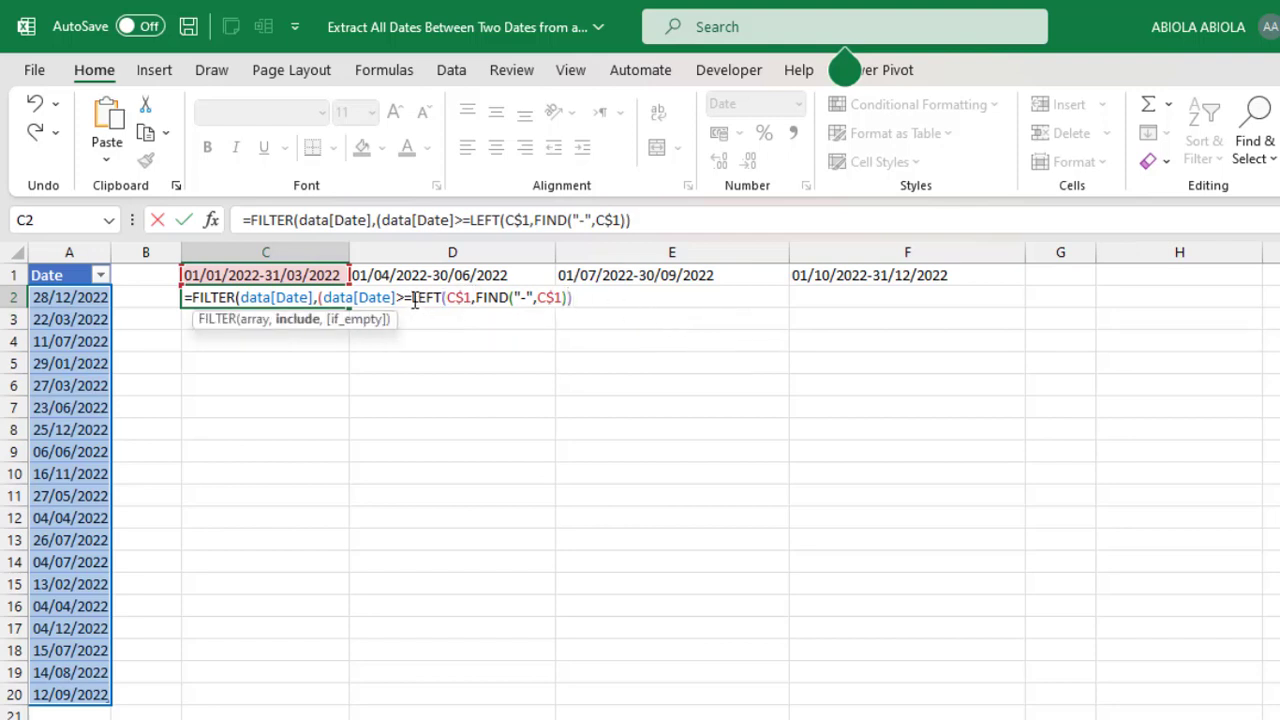
{"action": "left_click_drag", "start_coordinate": [412, 297], "coordinate": [600, 297]}
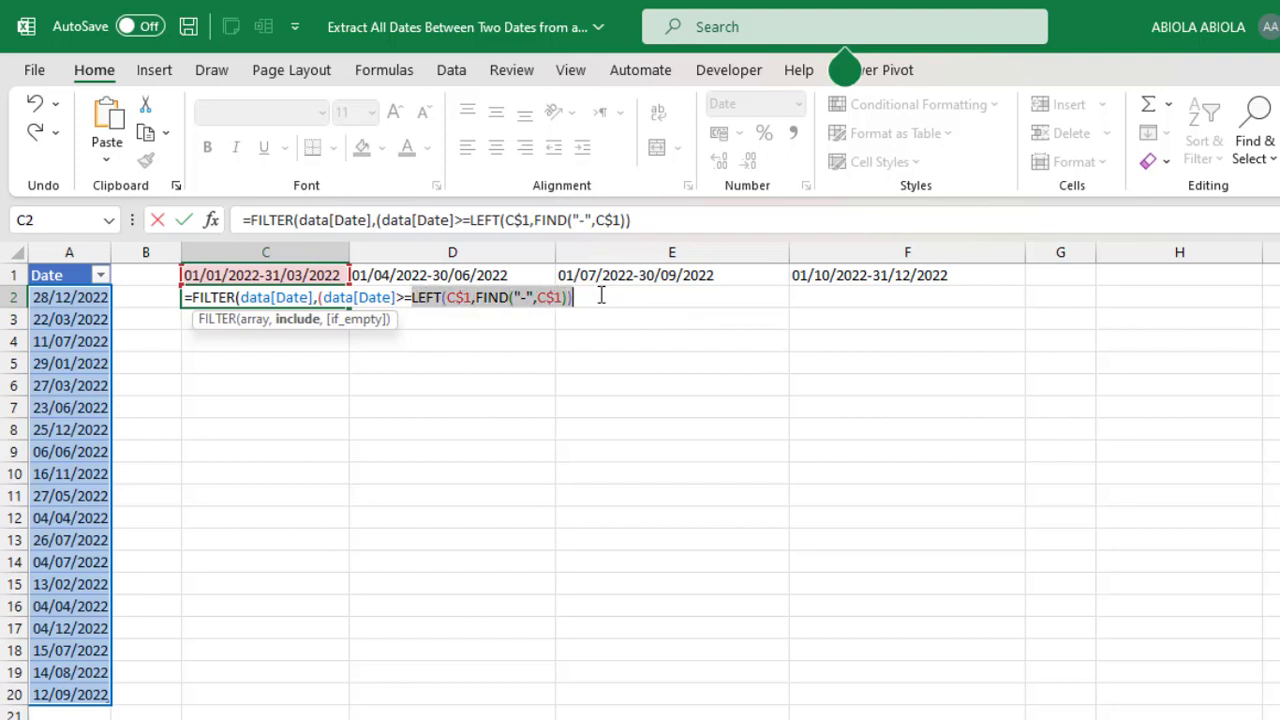
Subtract 1 from FIND so LEFT returns 01/01/2022 without the hyphen, verified with F9
{"action": "key", "text": "F9"}
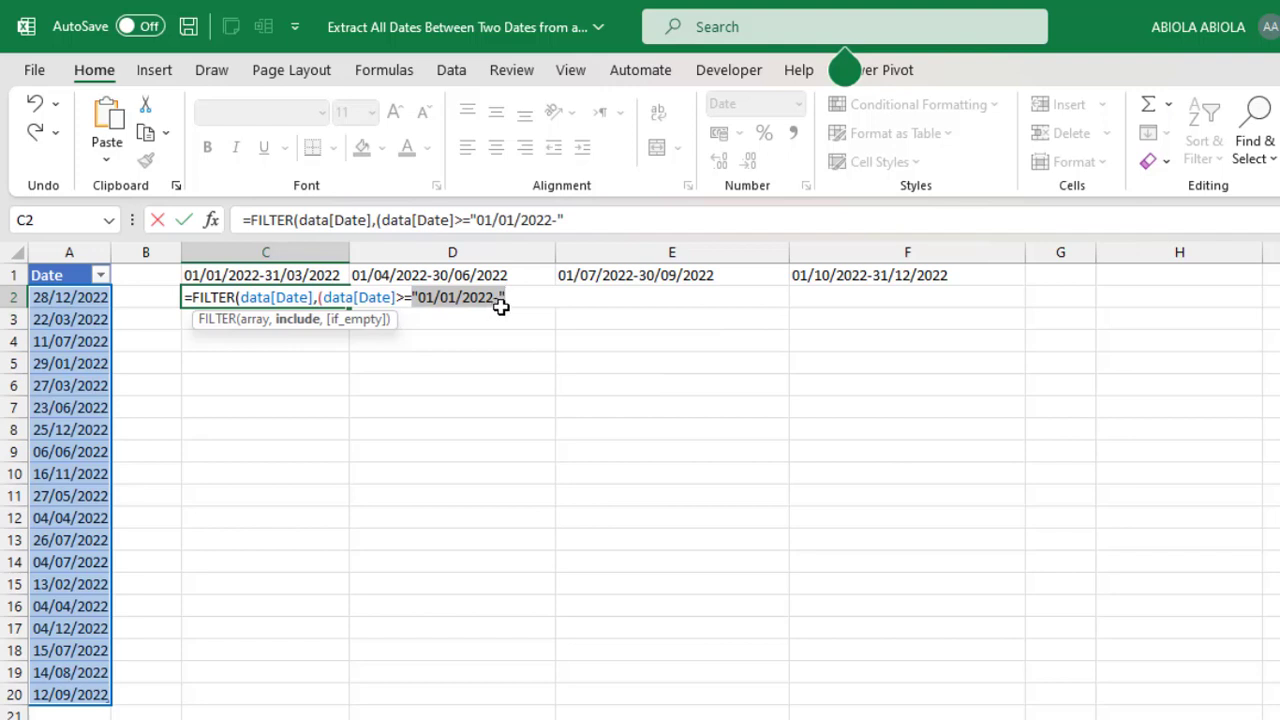
{"action": "key", "text": "ctrl+z"}
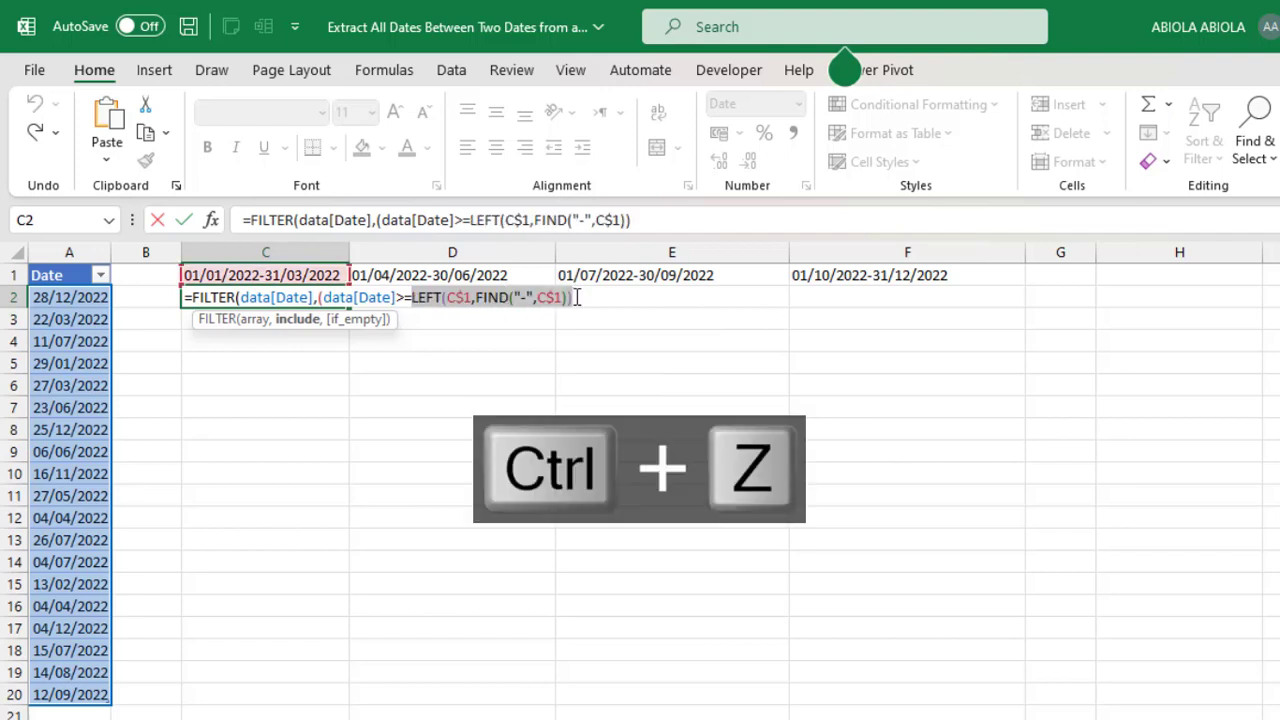
{"action": "left_click", "coordinate": [571, 297]}
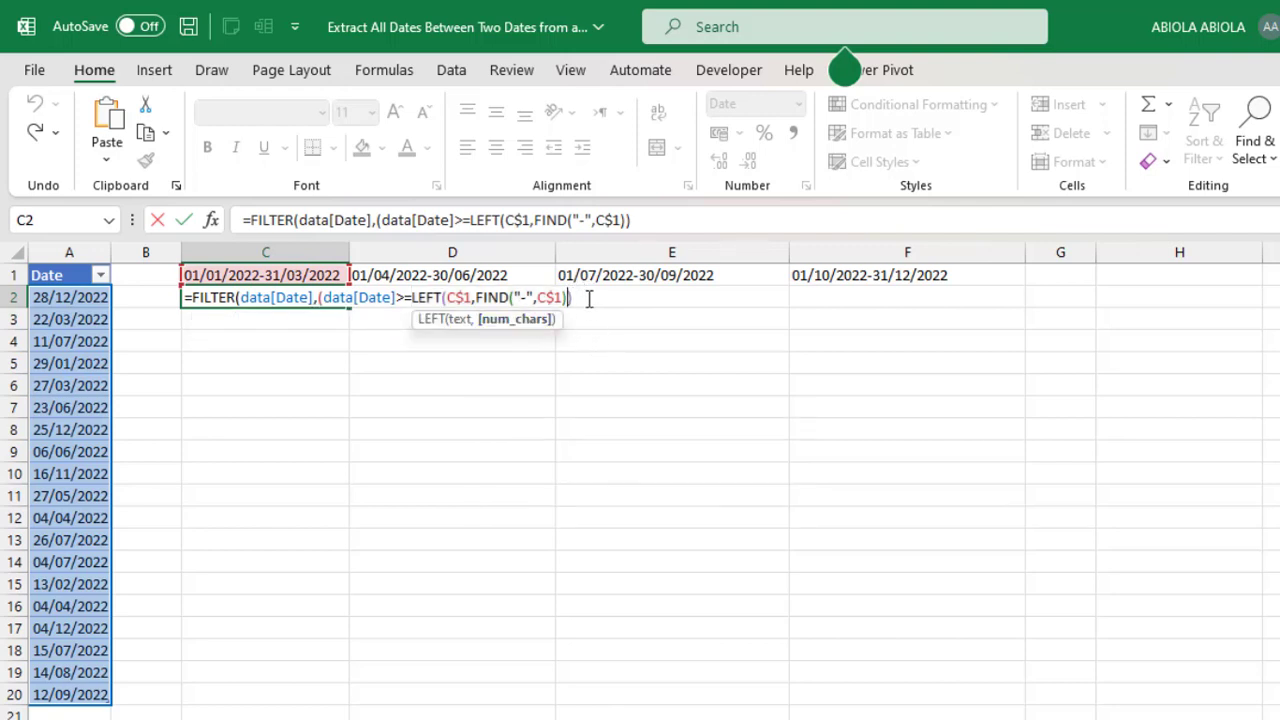
{"action": "type", "text": "-1"}
{"action": "left_click_drag", "start_coordinate": [584, 297], "coordinate": [414, 310]}
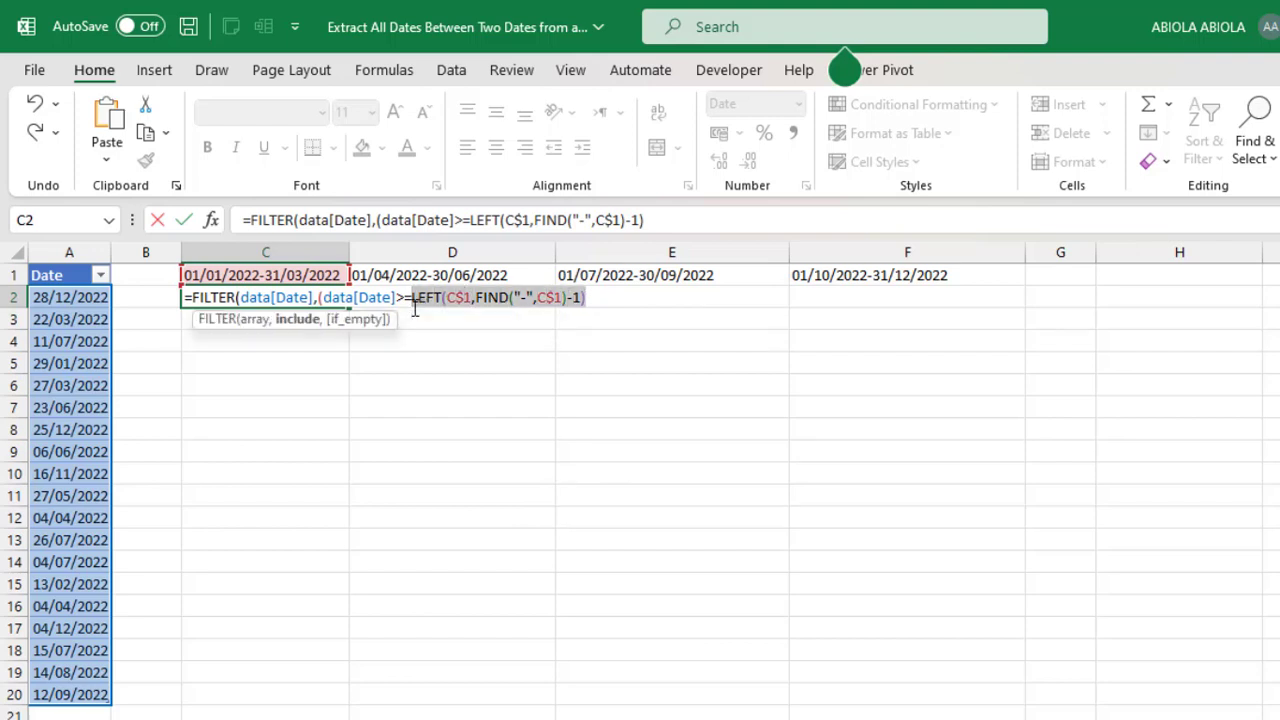
{"action": "key", "text": "F9"}
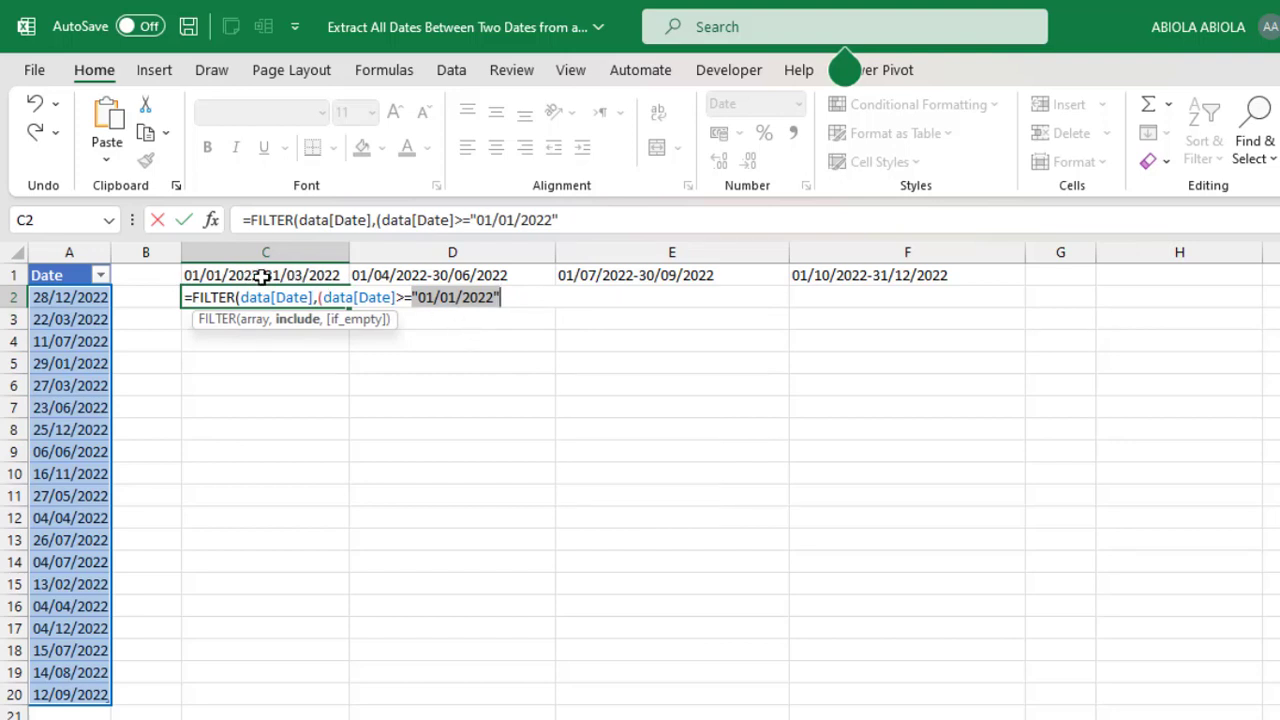
{"action": "key", "text": "ctrl+z"}
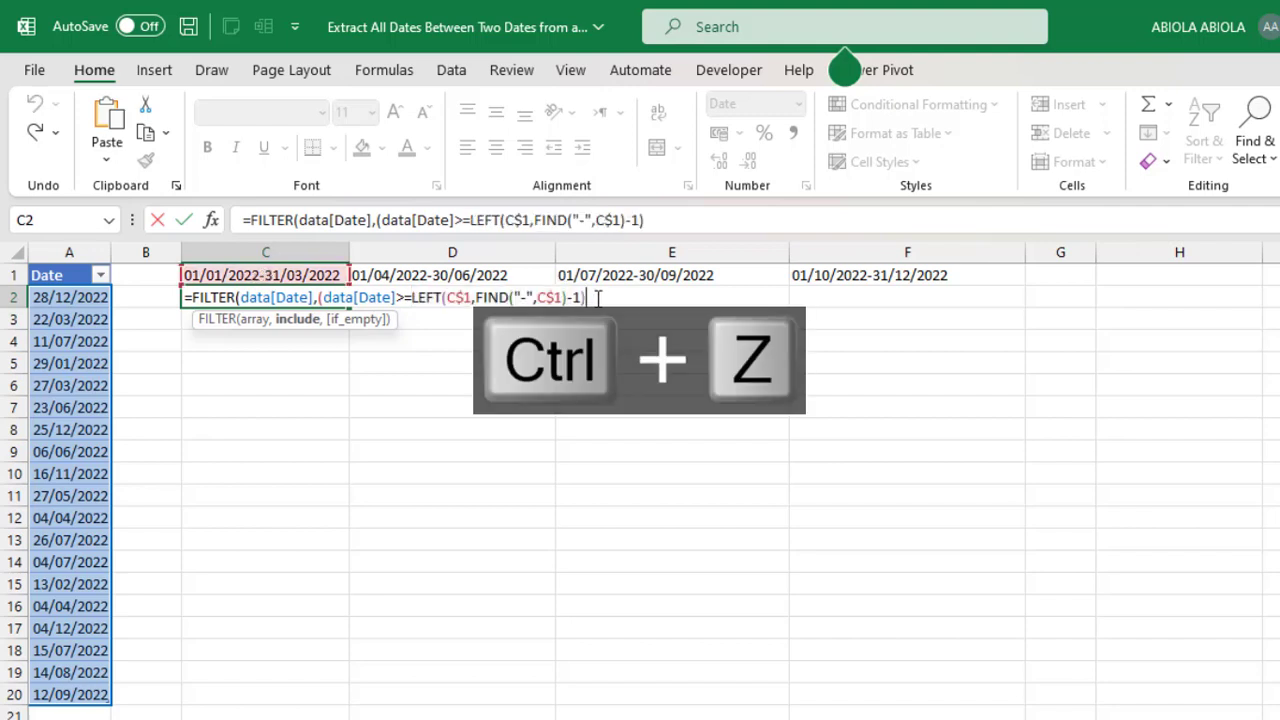
{"action": "type", "text": ")"}
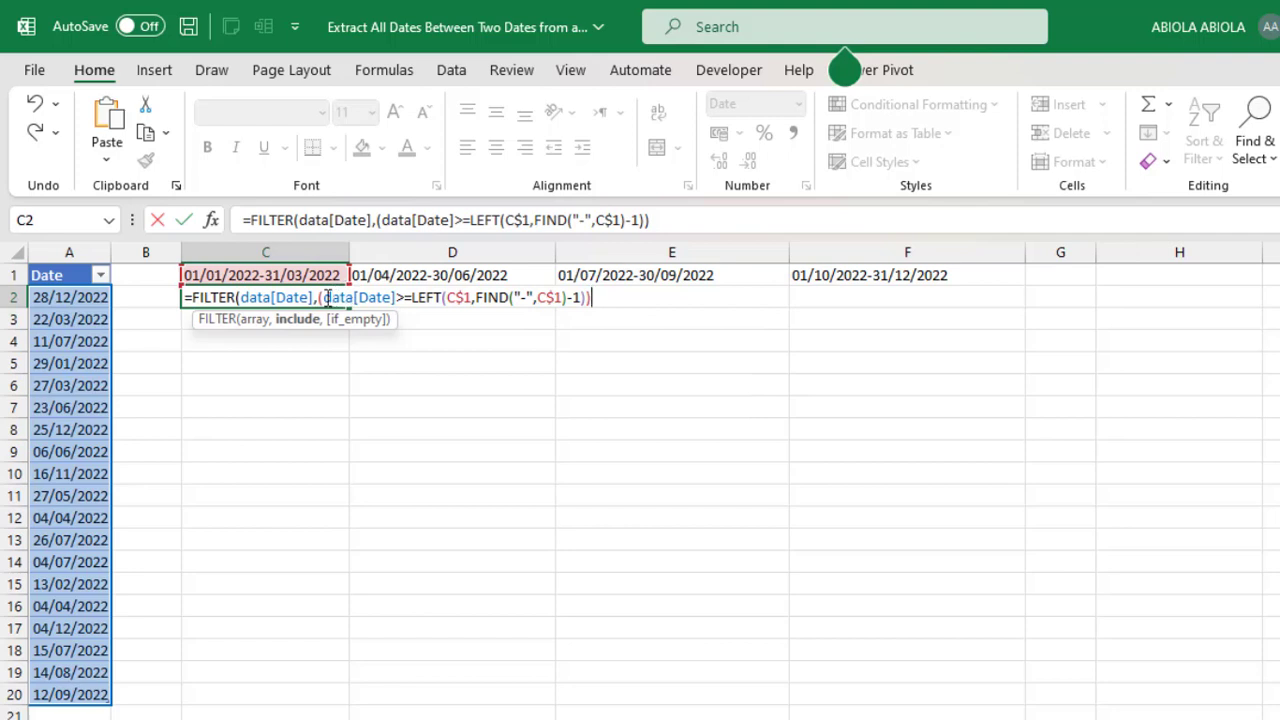
Append -0 to the start-date condition so it converts to a number and returns TRUE values
{"action": "left_click_drag", "start_coordinate": [318, 297], "coordinate": [378, 297]}
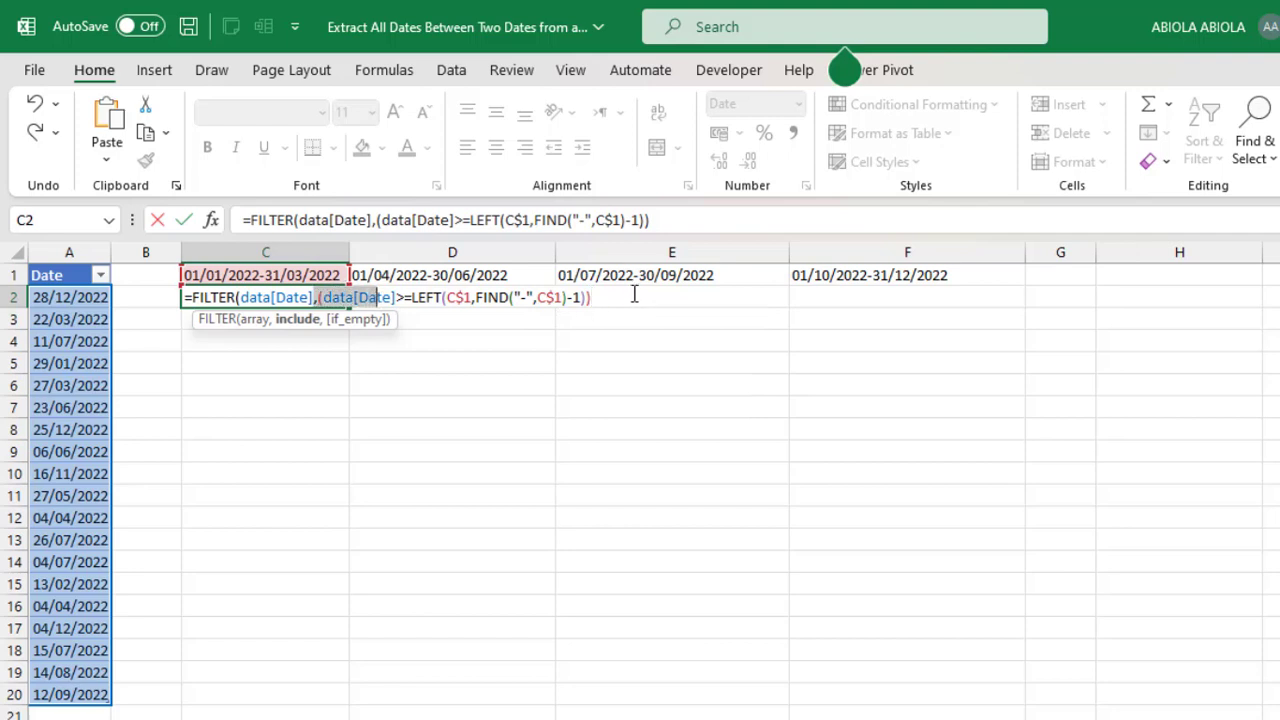
{"action": "left_click_drag", "start_coordinate": [632, 293], "coordinate": [323, 310]}
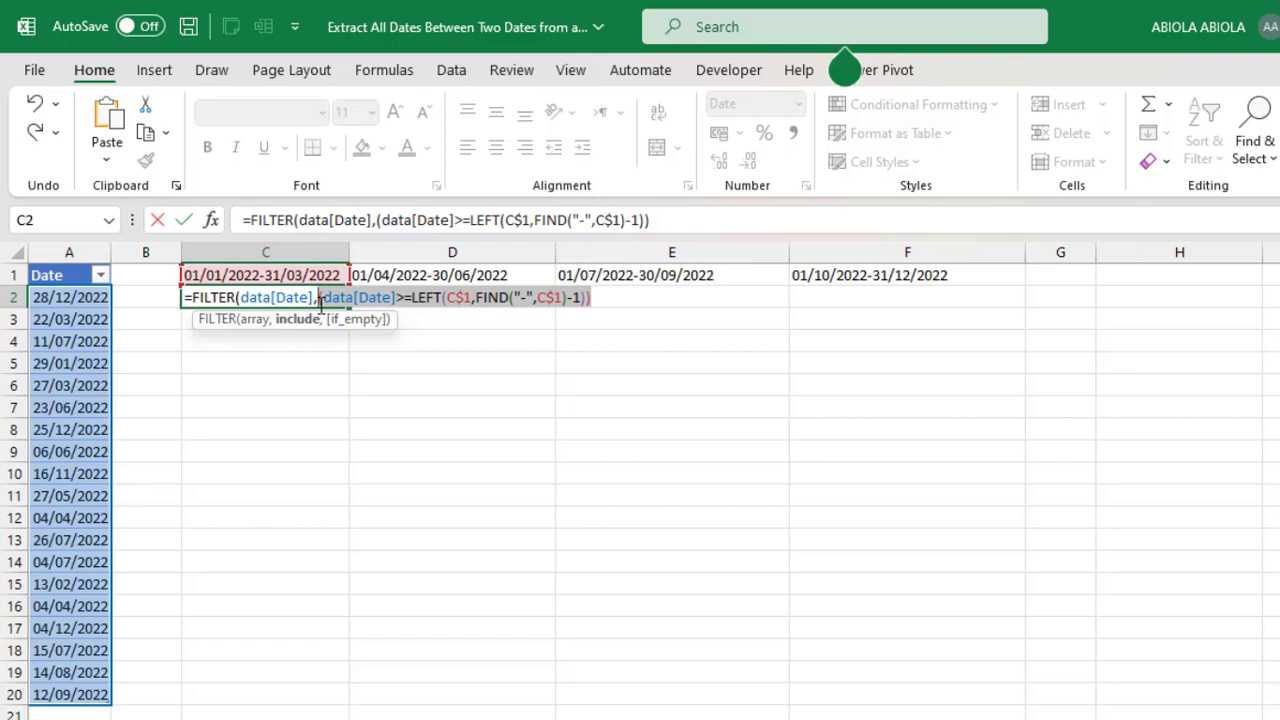
{"action": "key", "text": "F9"}
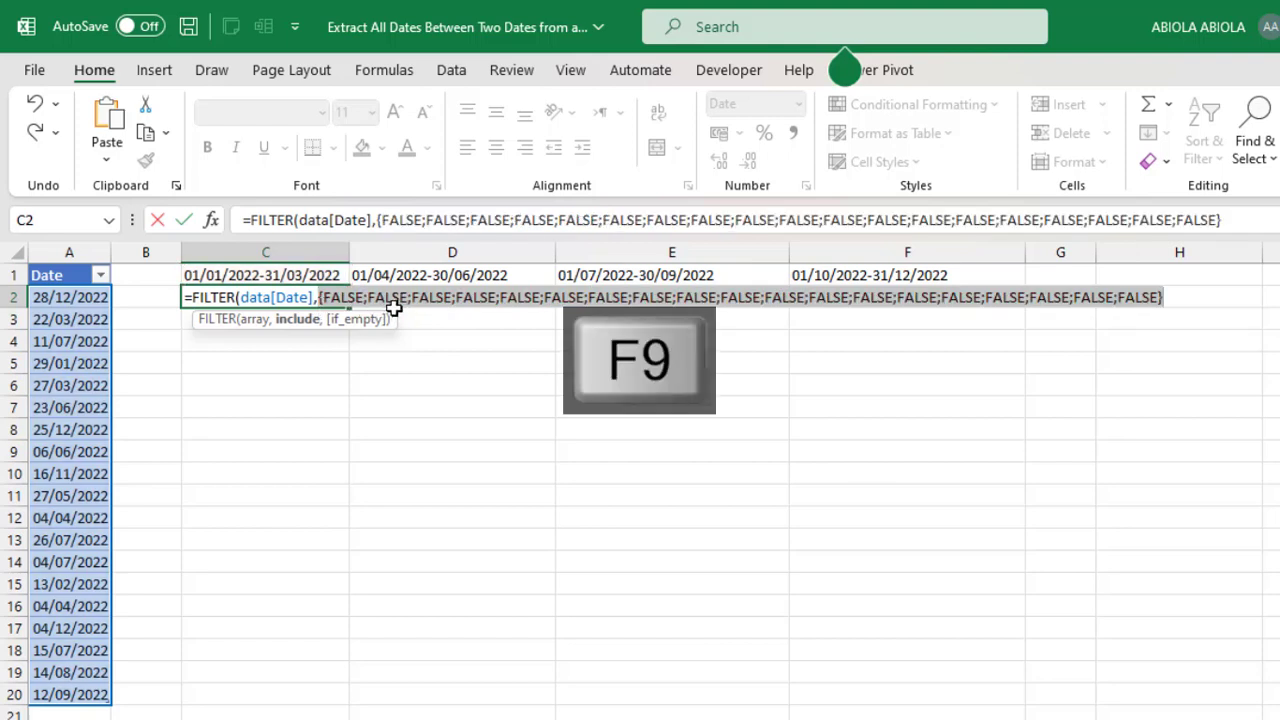
{"action": "key", "text": "ctrl+z"}
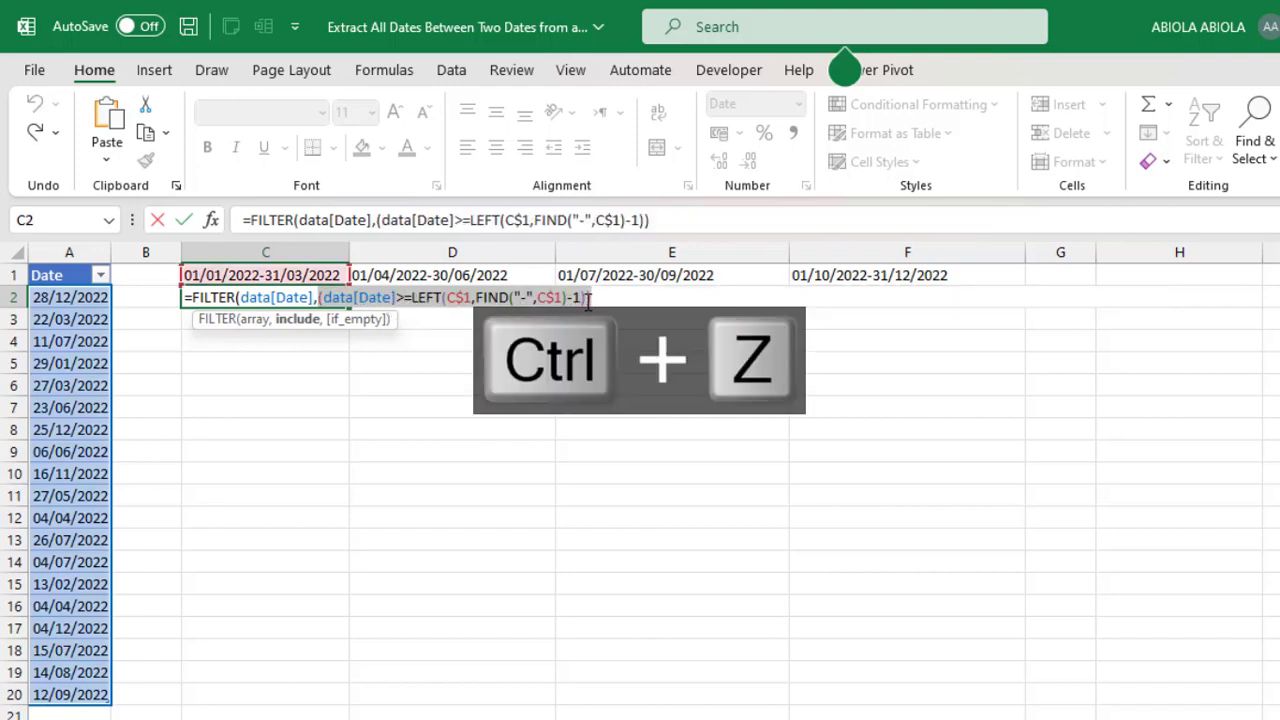
{"action": "key", "text": "Right"}
{"action": "type", "text": "-0"}
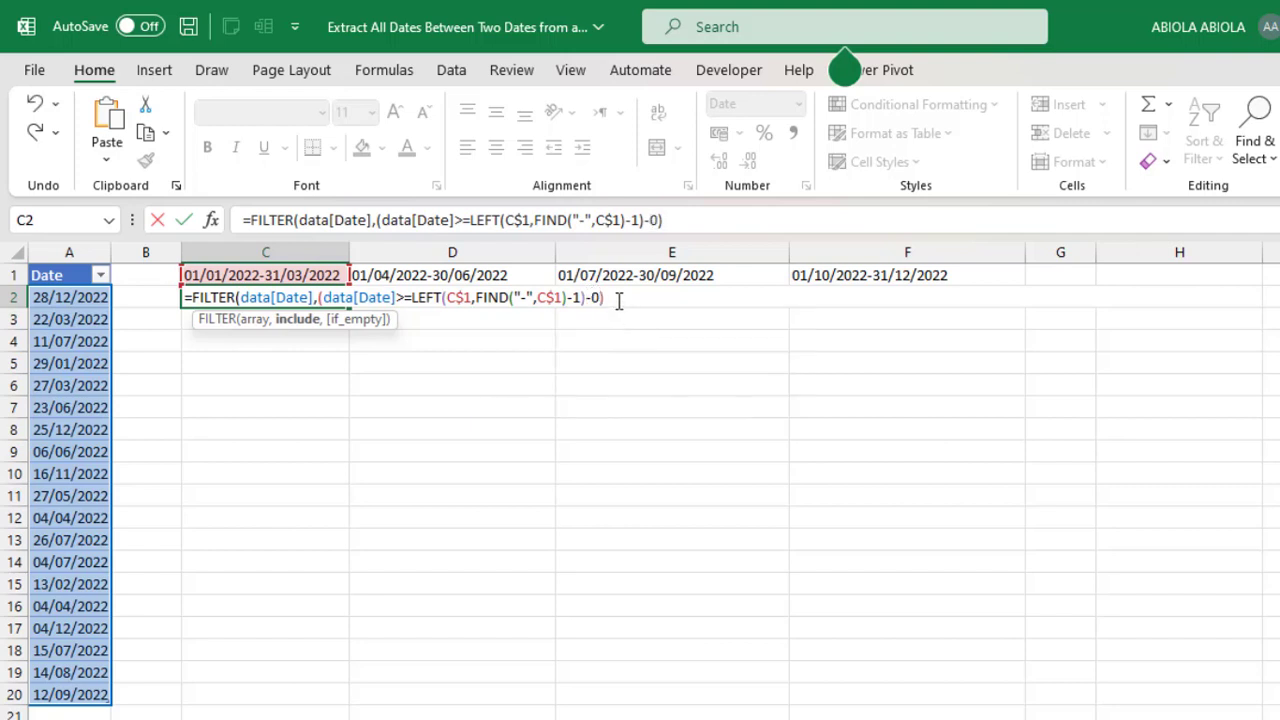
{"action": "left_click_drag", "start_coordinate": [617, 300], "coordinate": [304, 322]}
{"action": "key", "text": "F9"}
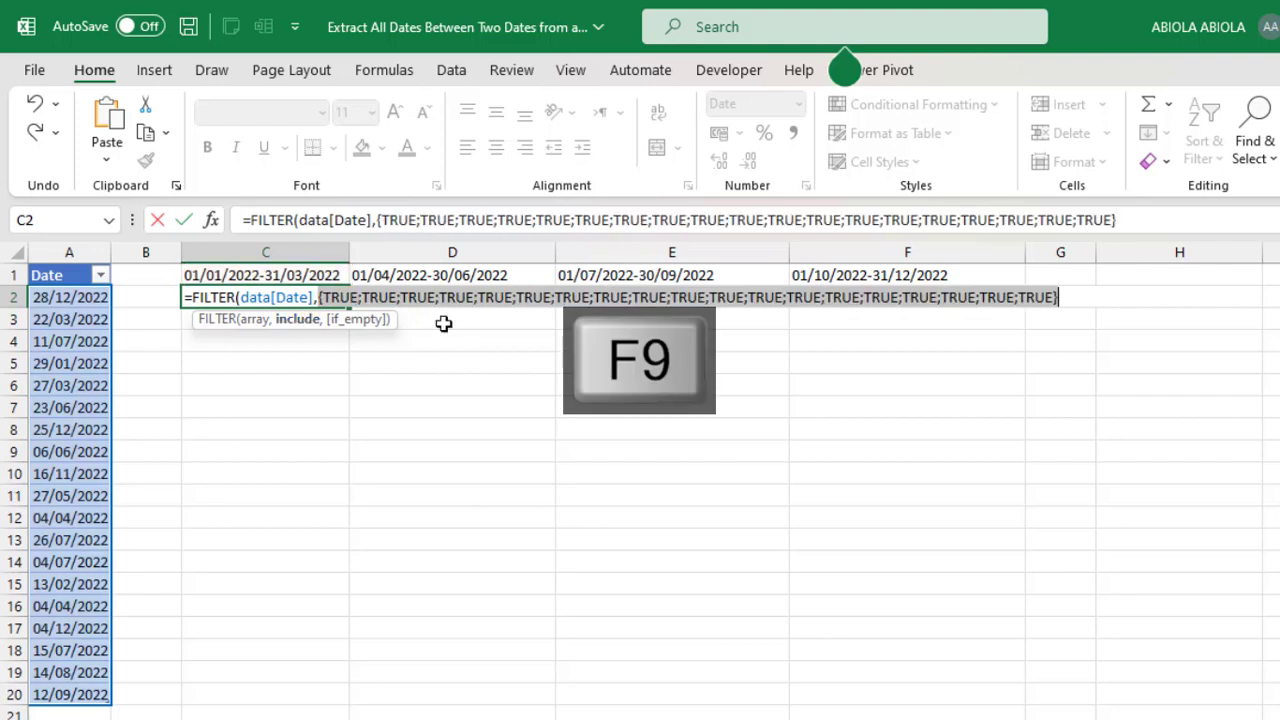
{"action": "key", "text": "ctrl+z"}
Preview the closed FILTER formula's date results, then remove the final parenthesis to extend it
{"action": "left_click", "coordinate": [620, 297]}
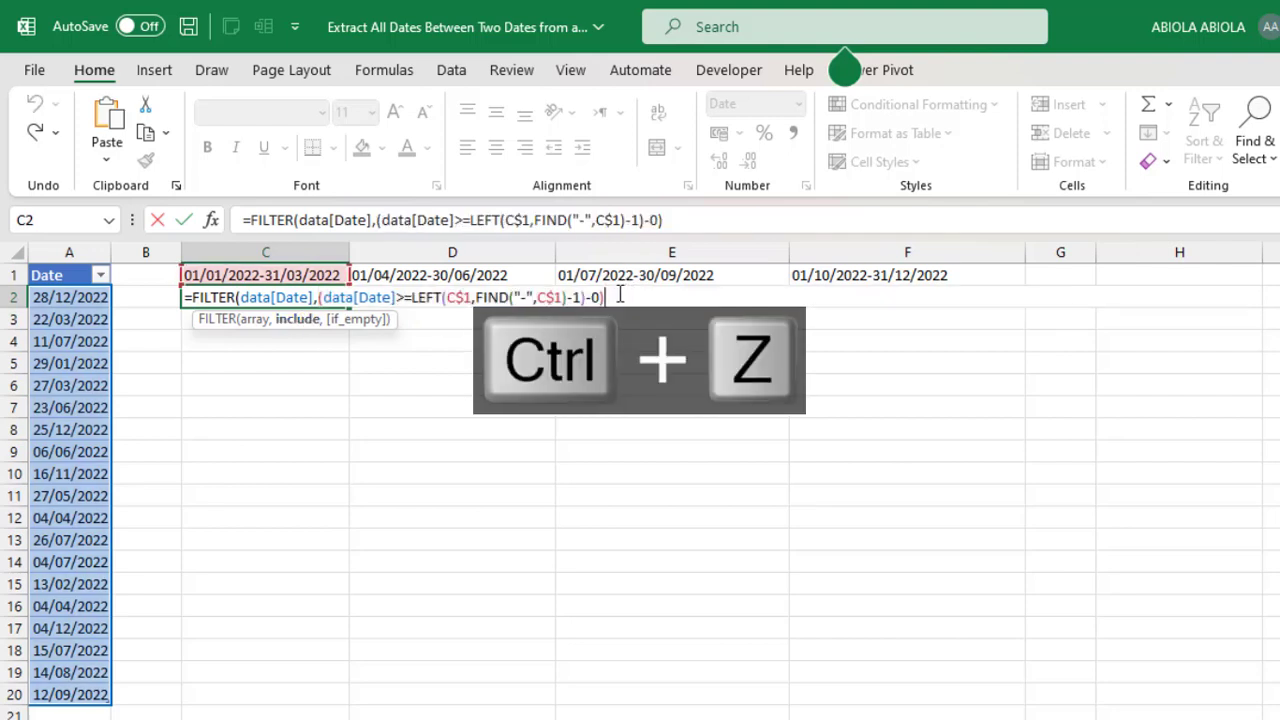
{"action": "type", "text": ")"}
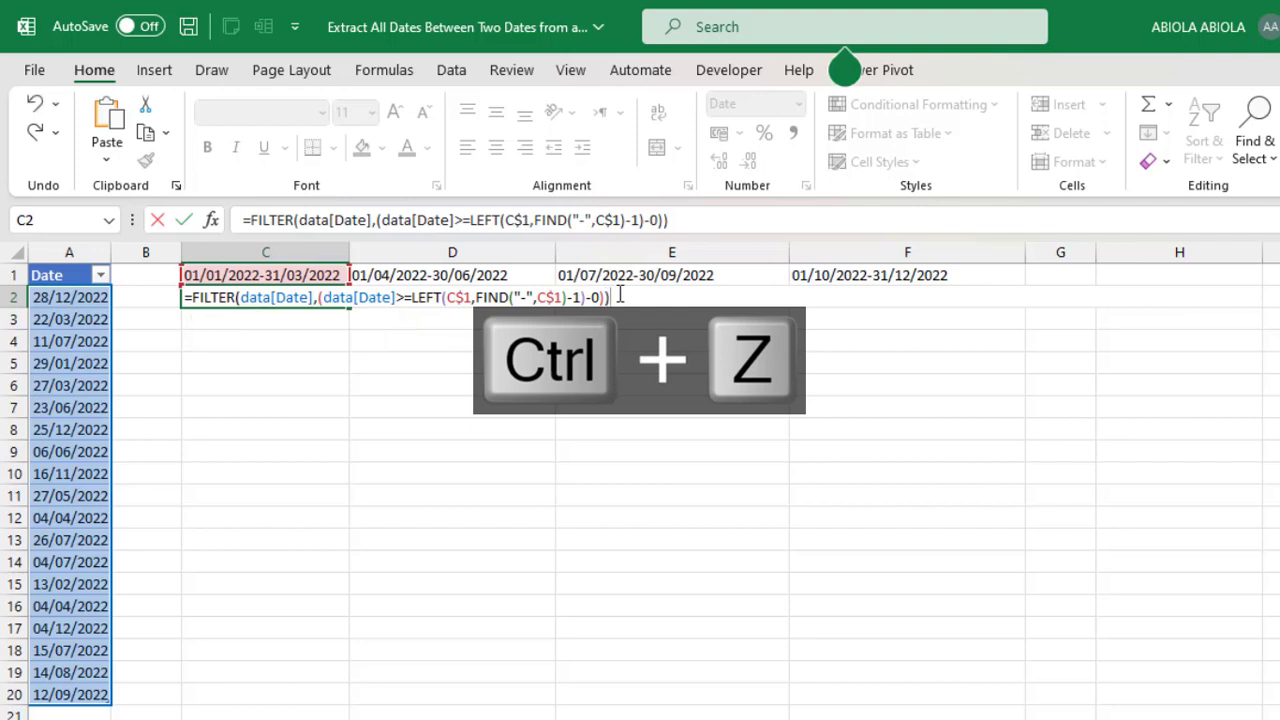
{"action": "key", "text": "F9"}
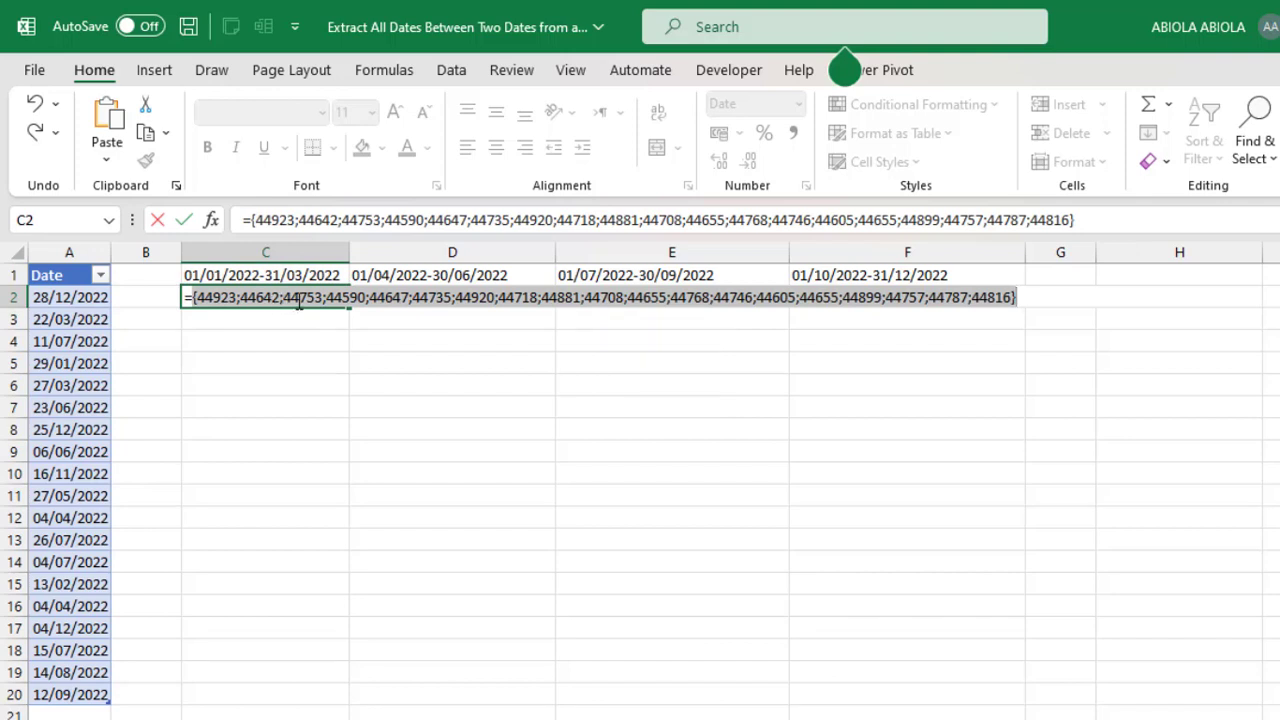
{"action": "key", "text": "ctrl+z"}
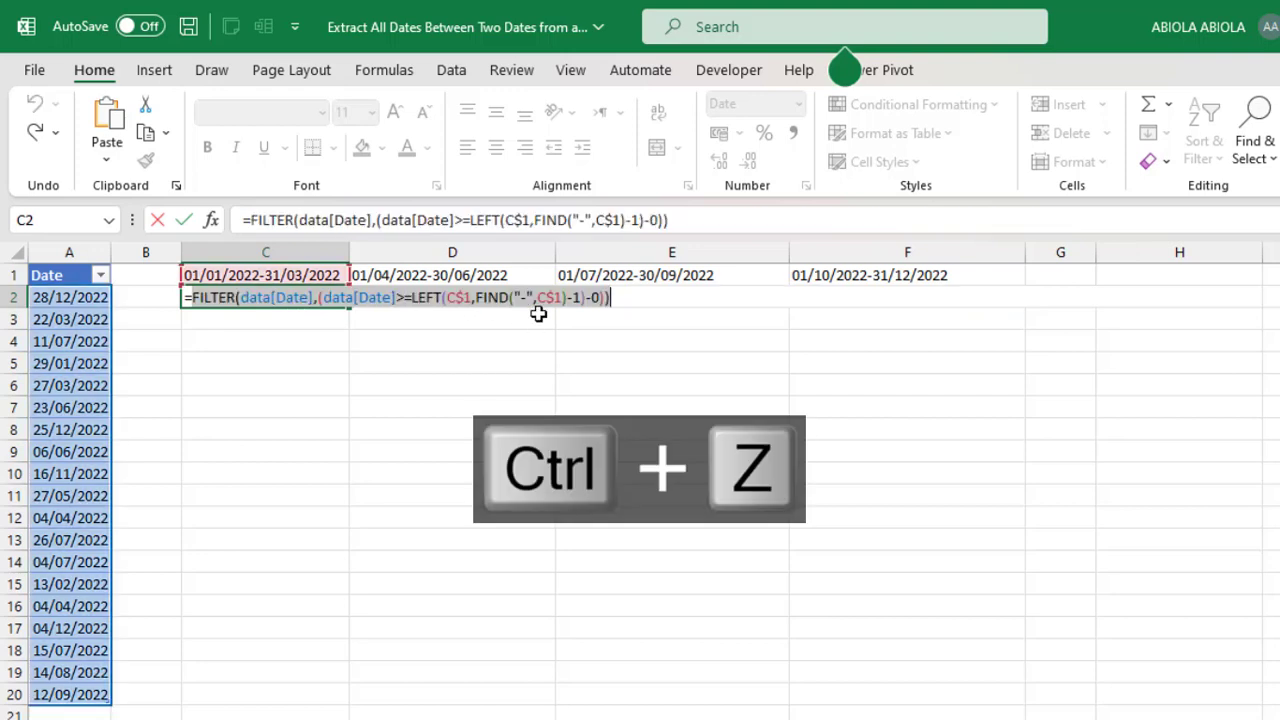
{"action": "key", "text": "BackSpace"}
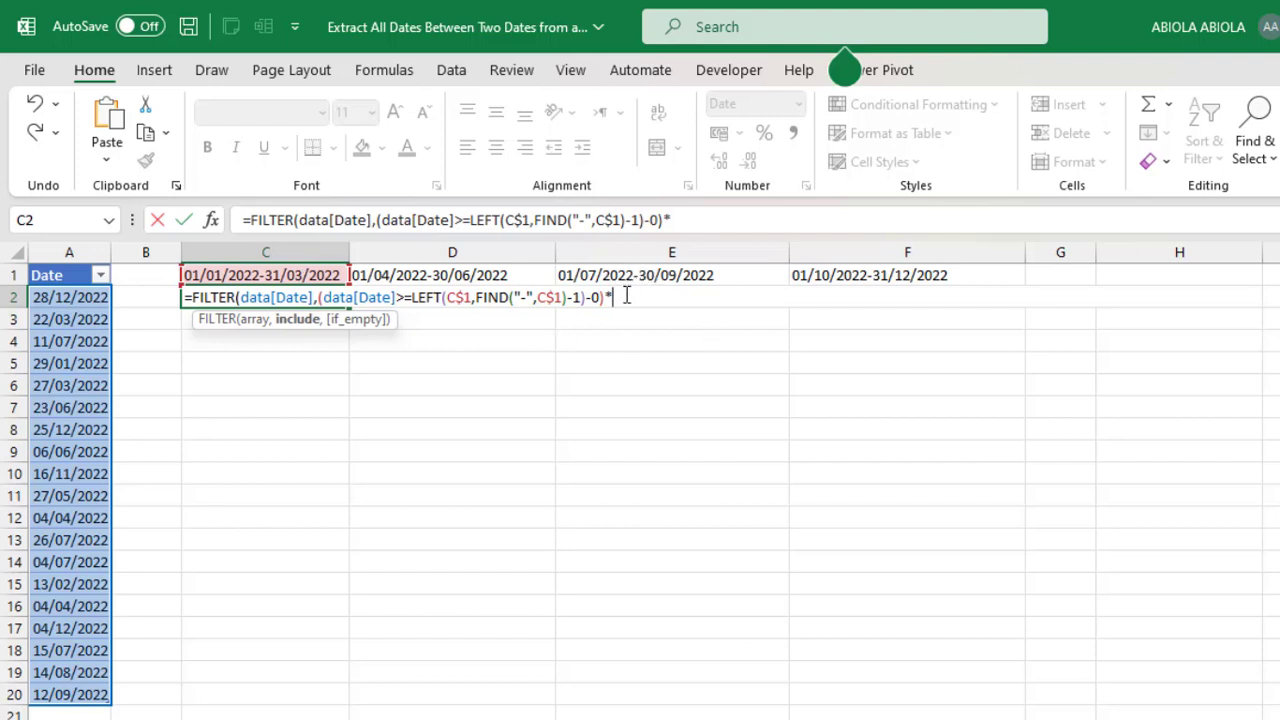
Begin the end-date condition as (data[Date]<=RIGHT(C$1,LEN(C$1) using the pasted header reference
{"action": "type", "text": "("}
{"action": "left_click", "coordinate": [72, 262]}
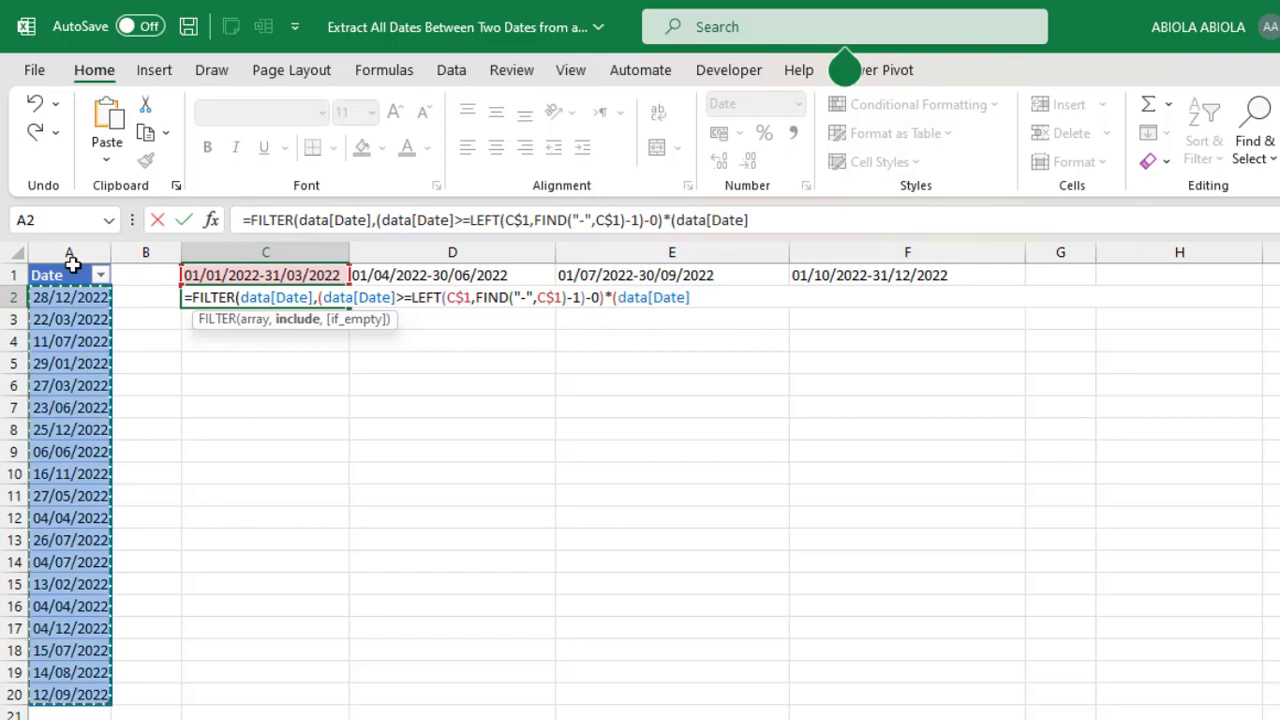
{"action": "type", "text": "<="}
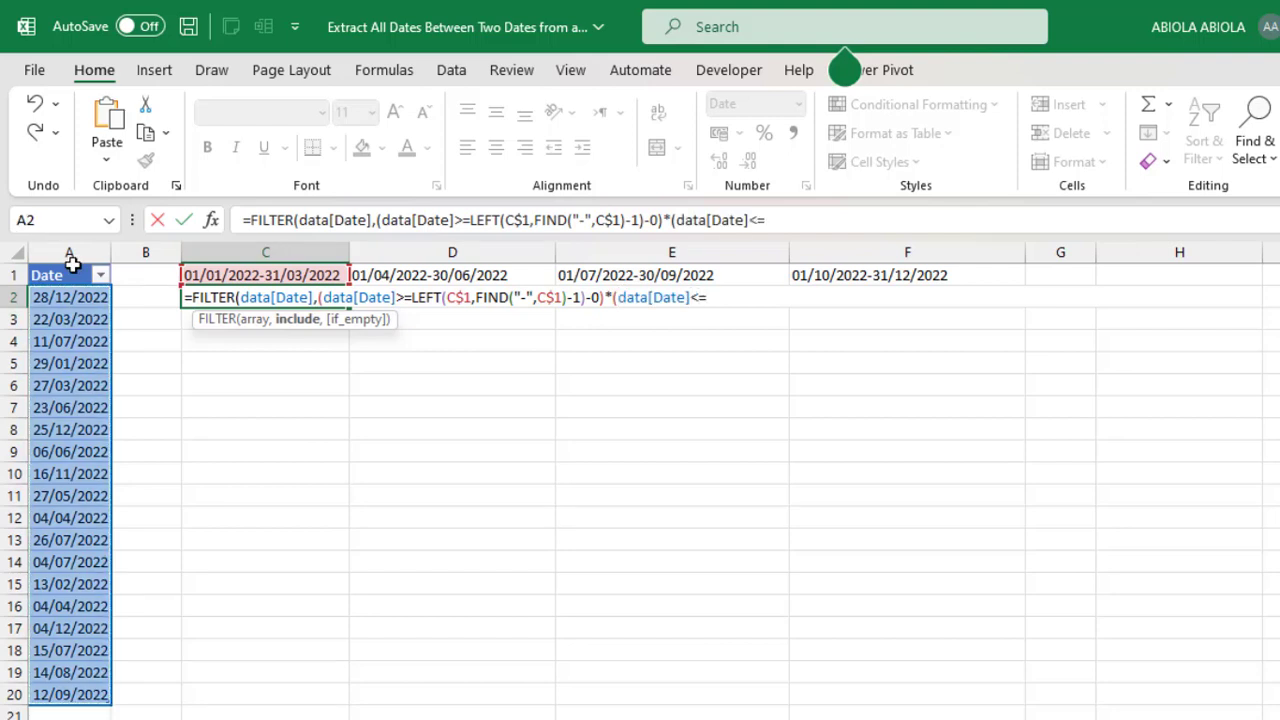
{"action": "type", "text": "righ"}
{"action": "key", "text": "Tab"}
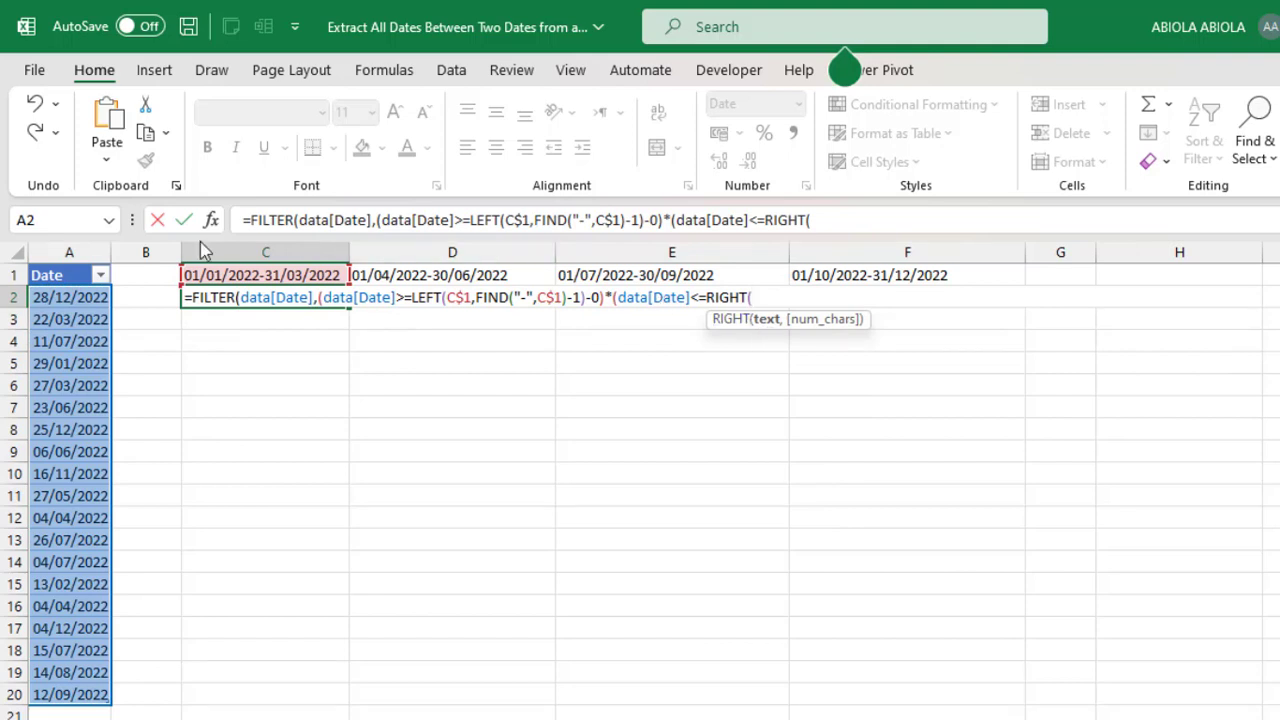
{"action": "type", "text": "C$1"}
{"action": "type", "text": ","}
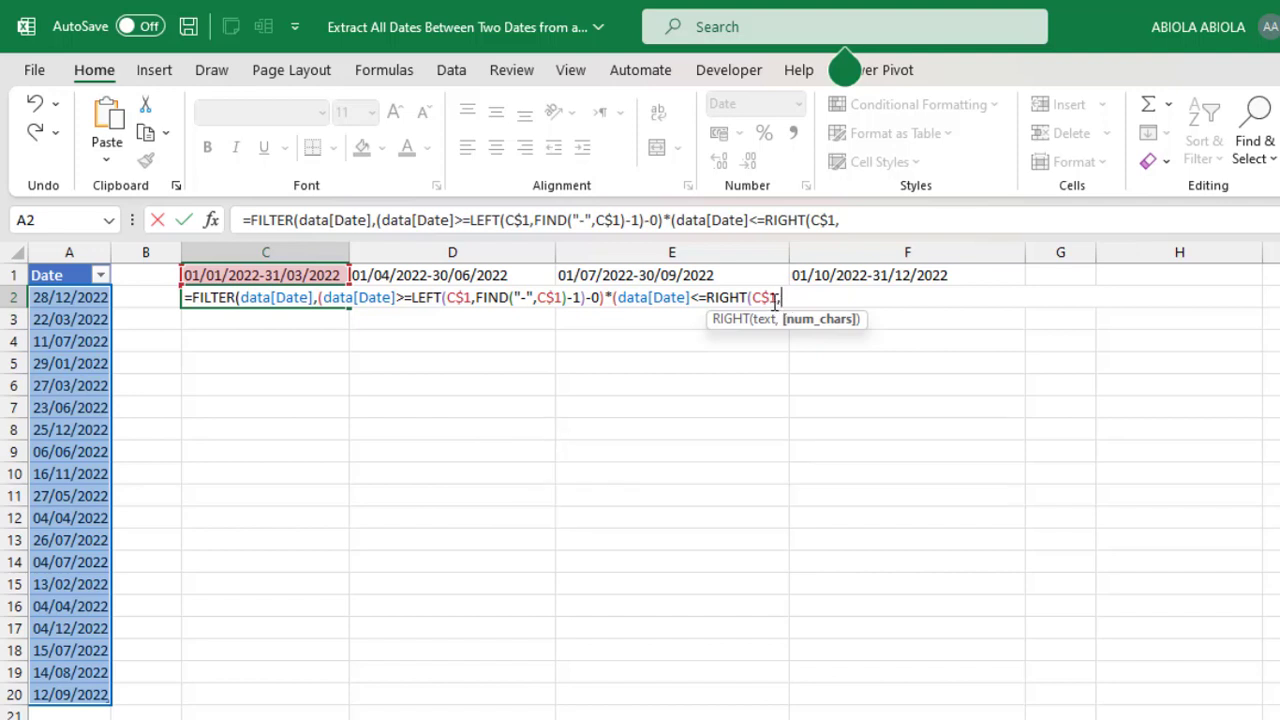
{"action": "type", "text": "len"}
{"action": "key", "text": "Tab"}
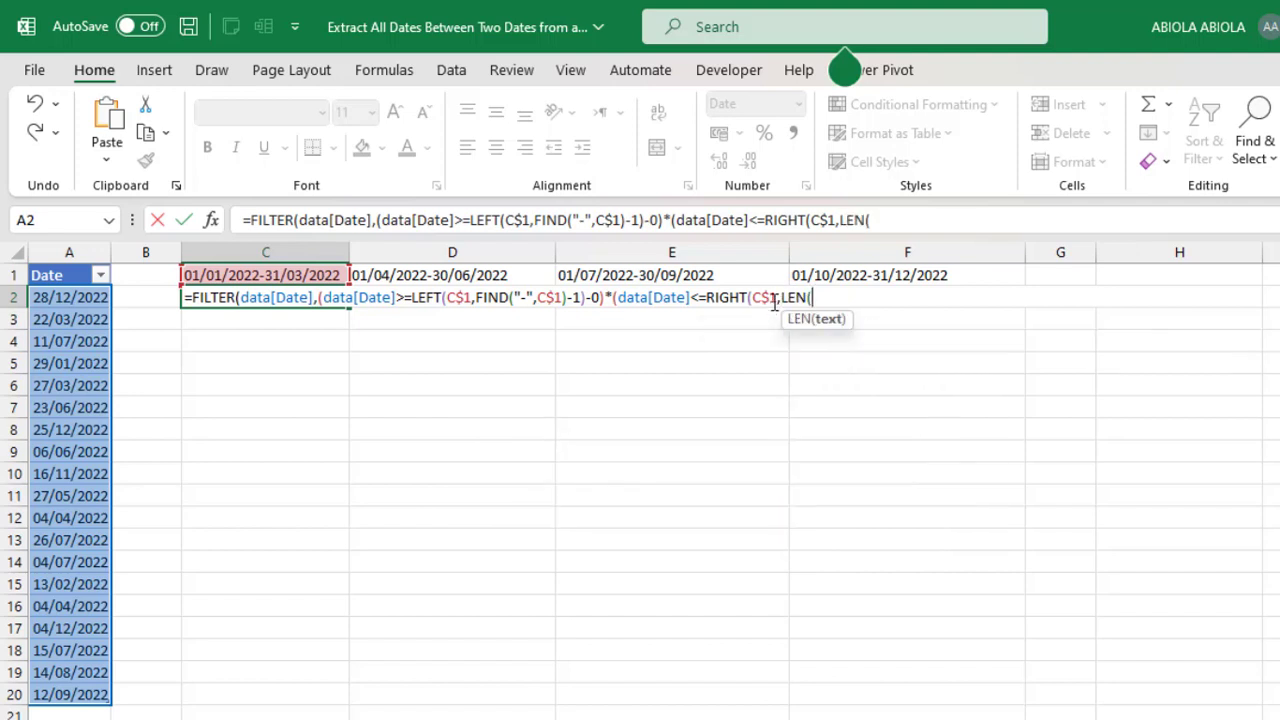
{"action": "type", "text": "C$1"}
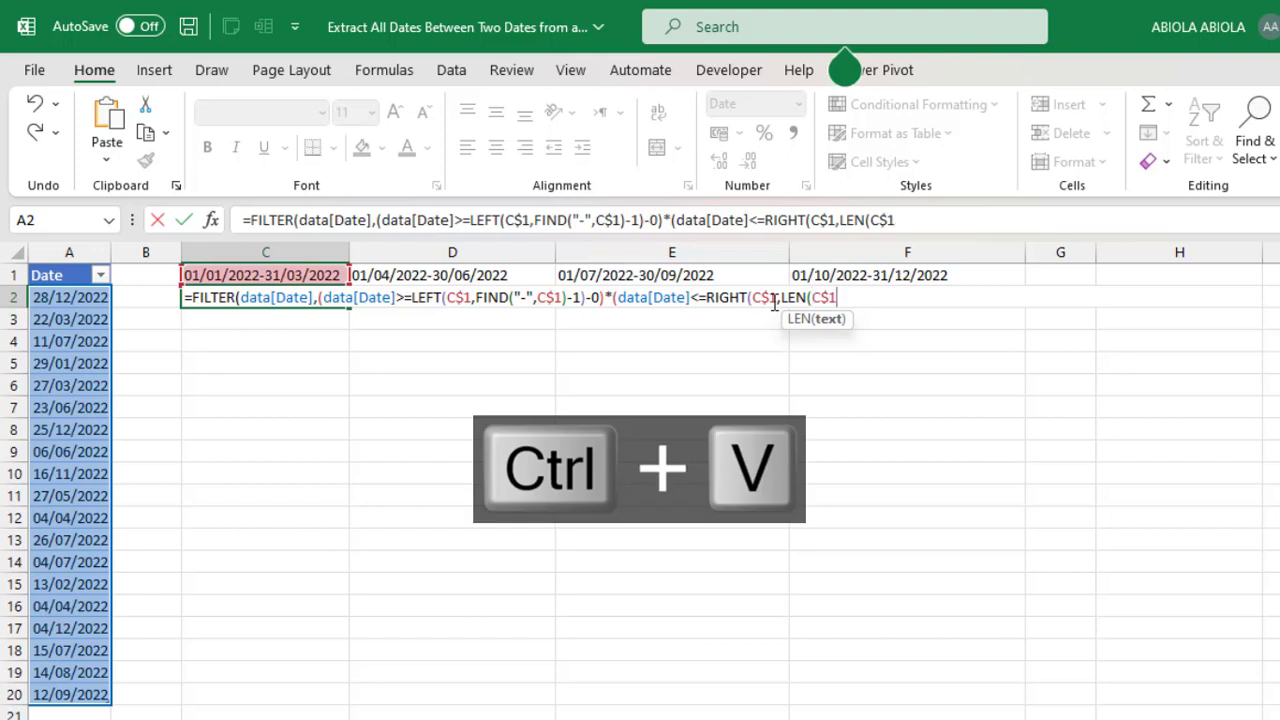
Finish the condition with -FIND("-",C$1))-0) and close the FILTER formula
{"action": "type", "text": ")-fin"}
{"action": "key", "text": "Tab"}
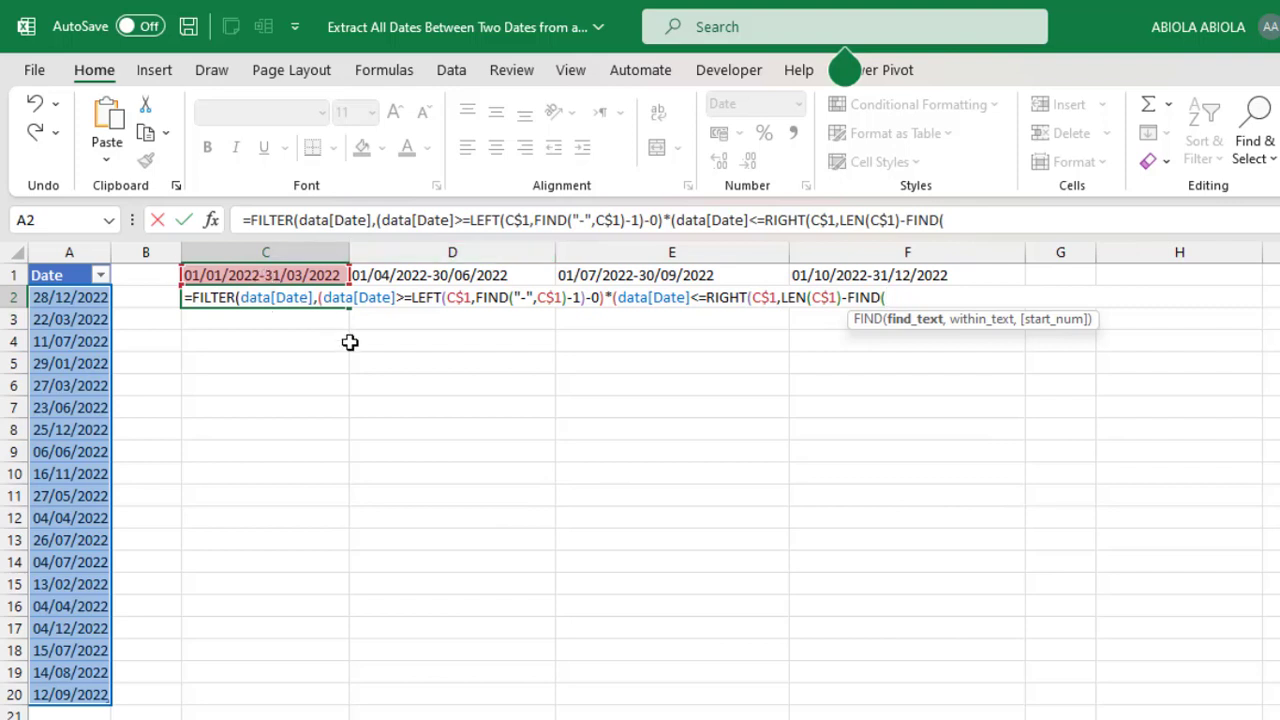
{"action": "type", "text": "\"-\","}
{"action": "type", "text": "C$1"}
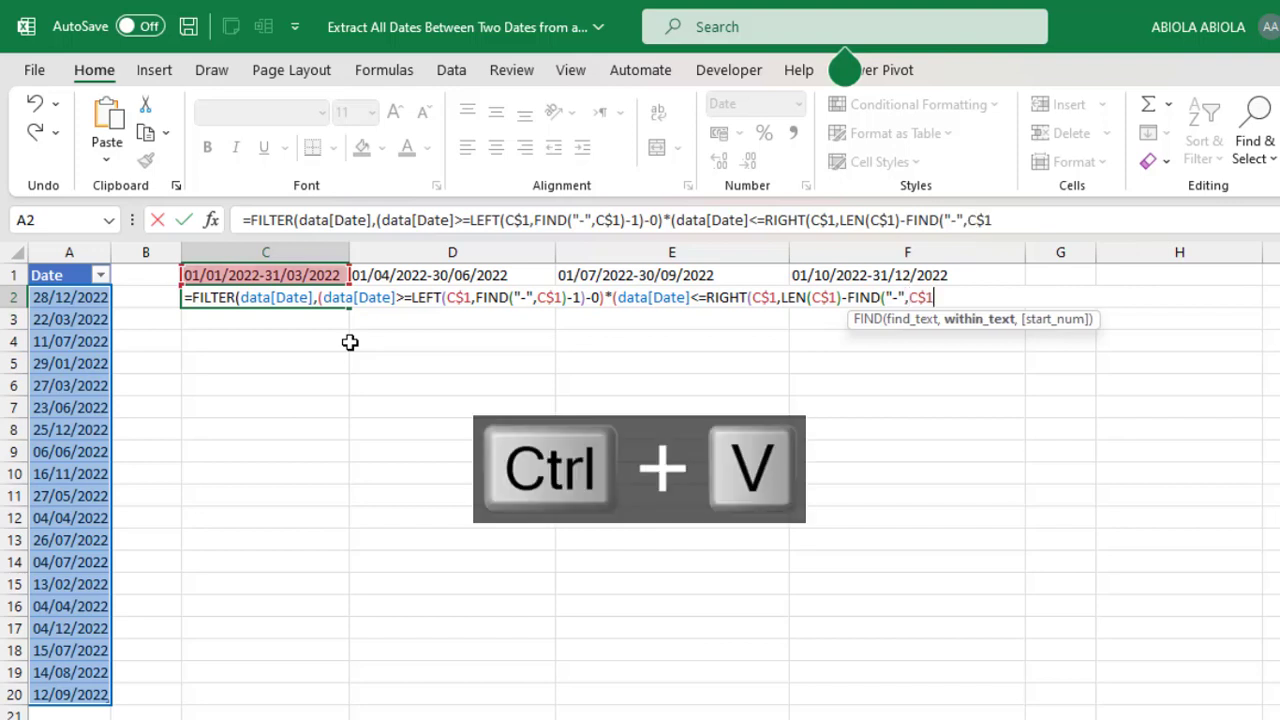
{"action": "type", "text": ")"}
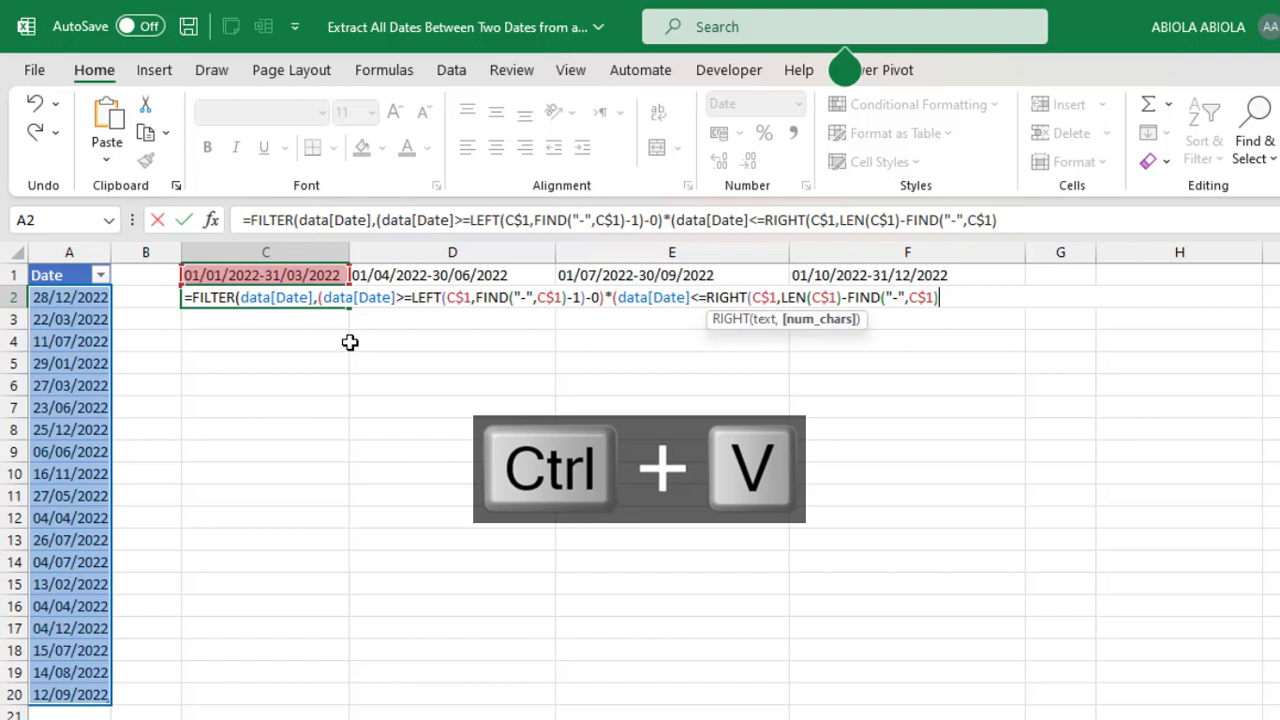
{"action": "type", "text": ")"}
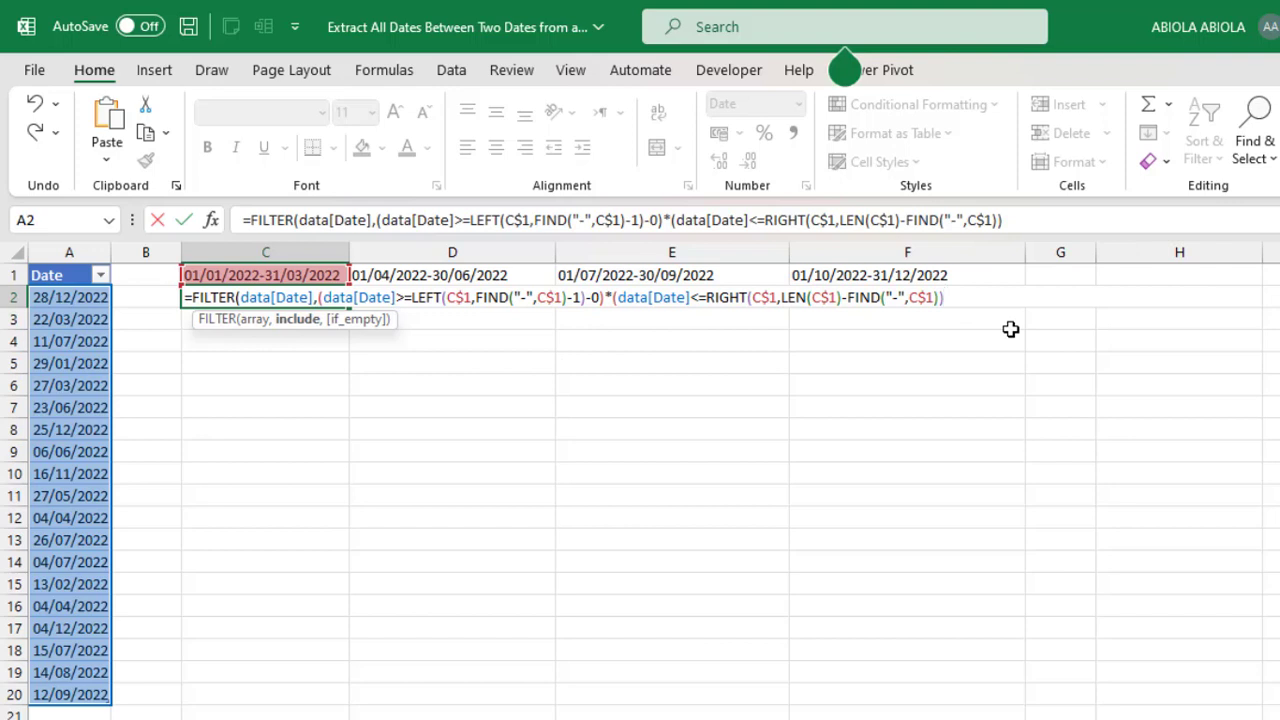
{"action": "type", "text": "-0)"}
{"action": "left_click", "coordinate": [323, 297]}
{"action": "type", "text": ")"}
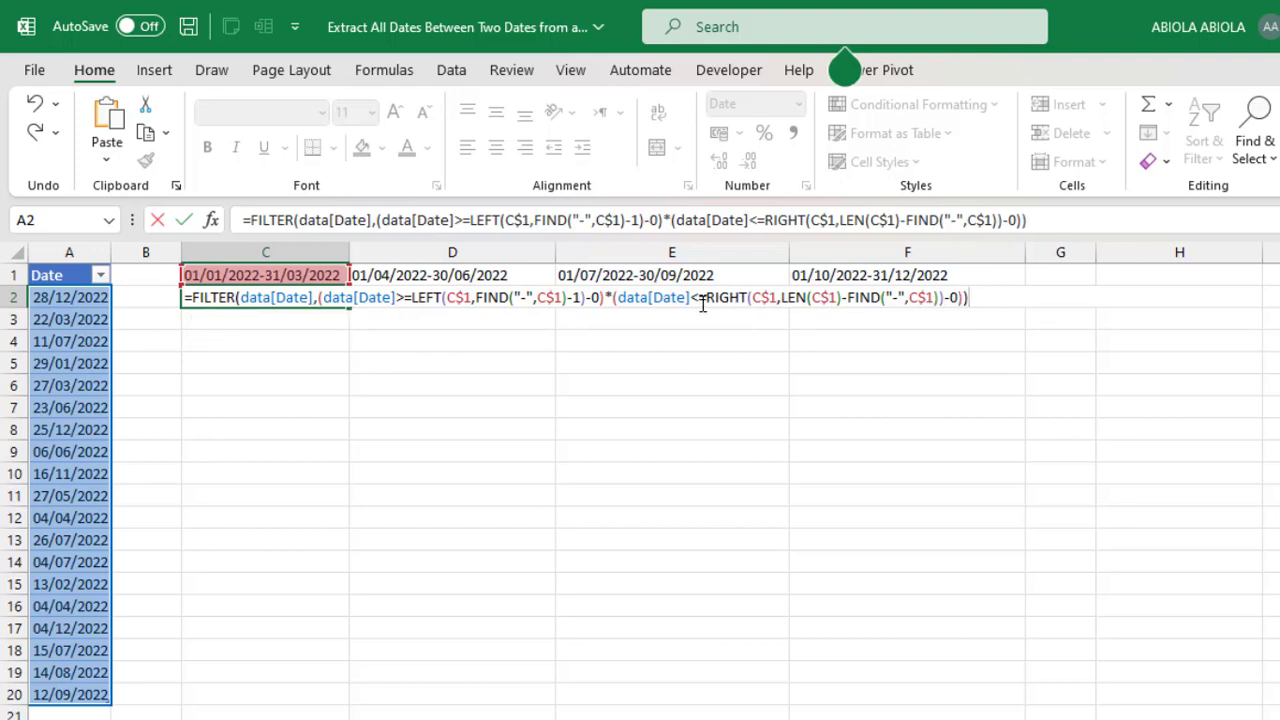
Preview the RIGHT end-date expression as 31/03/2022 with F9, then restore it
{"action": "left_click_drag", "start_coordinate": [706, 300], "coordinate": [945, 310]}
{"action": "key", "text": "F9"}
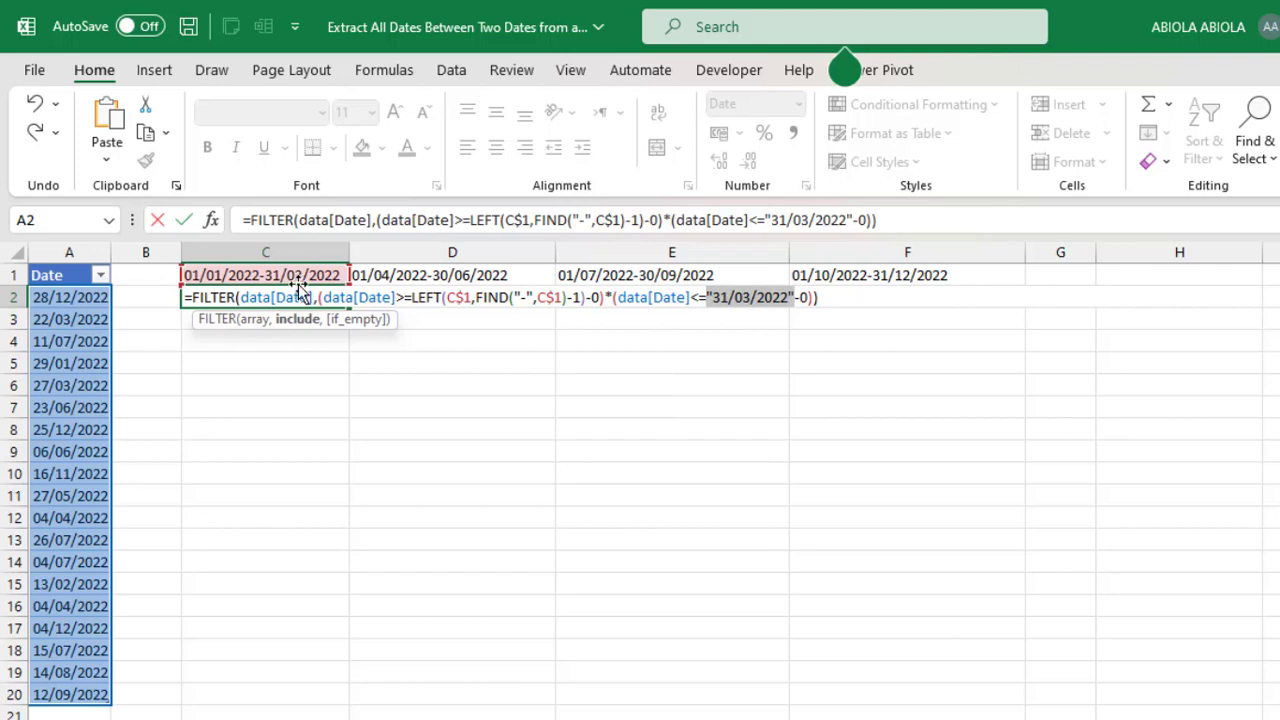
{"action": "key", "text": "ctrl+z"}
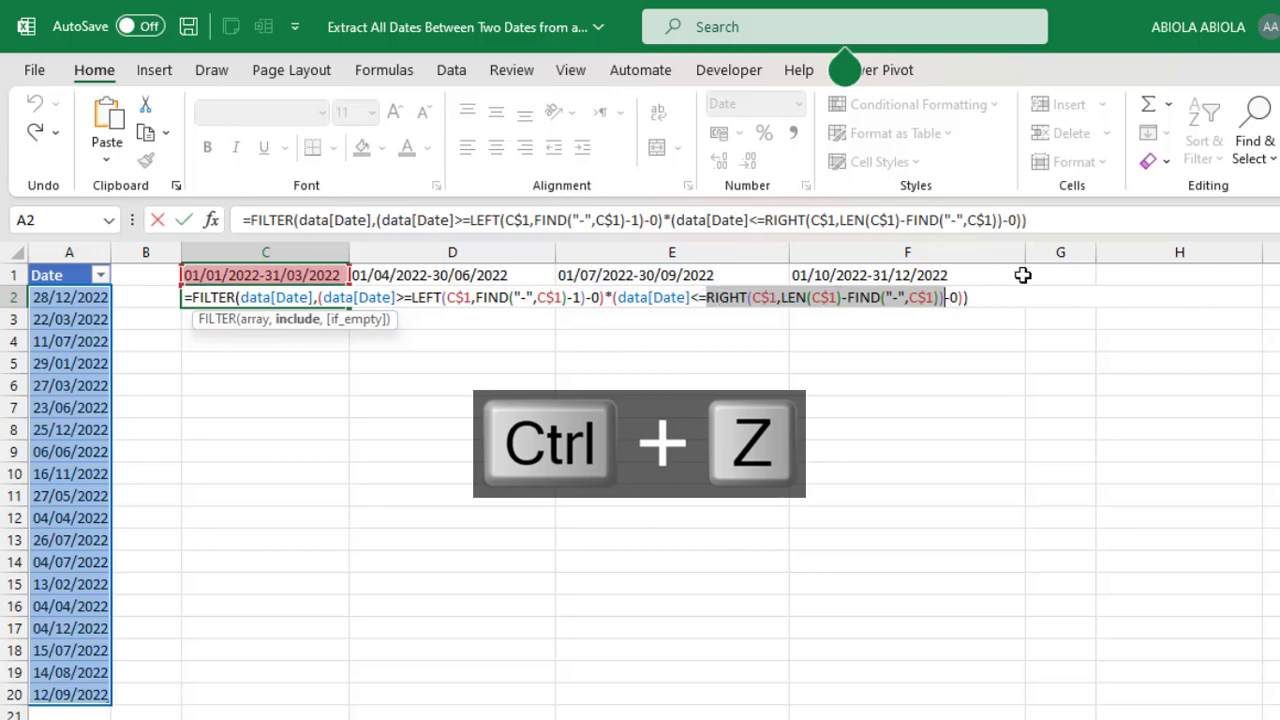
Commit C2's formula to spill four Q1 dates, then fill it right across D2:F2
{"action": "key", "text": "ctrl+Return"}
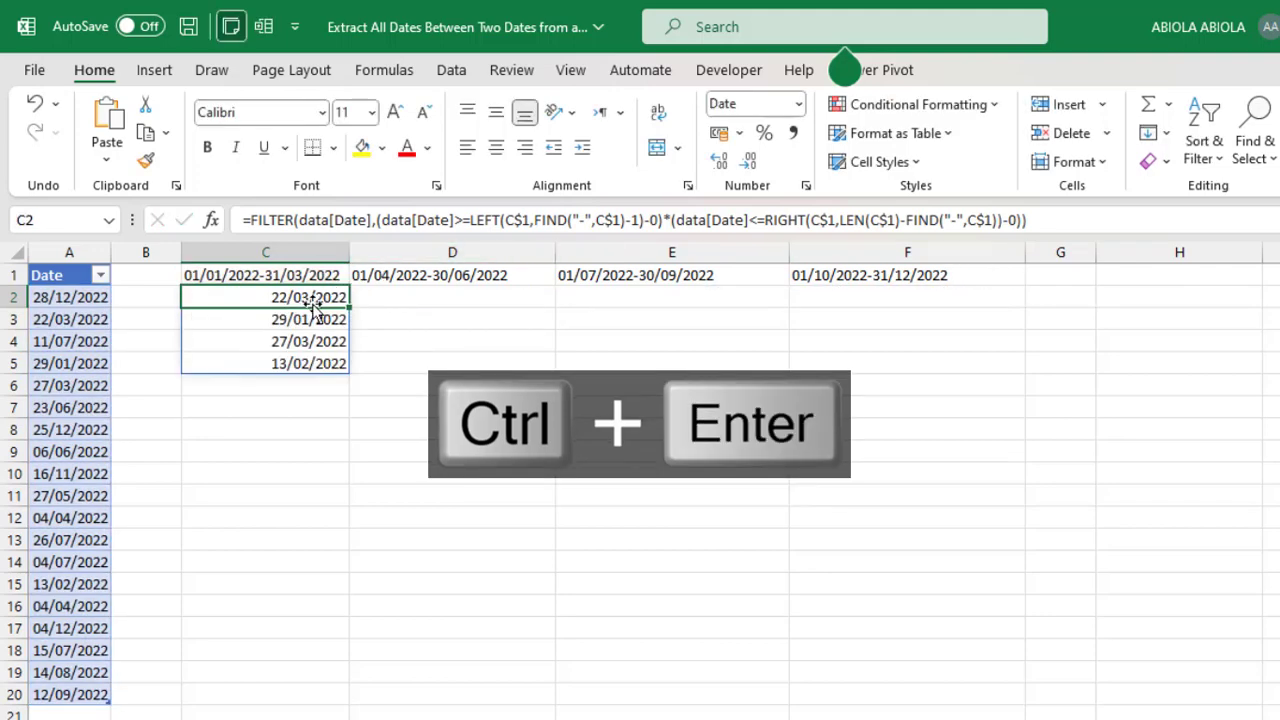
{"action": "left_click_drag", "start_coordinate": [257, 298], "coordinate": [277, 362]}
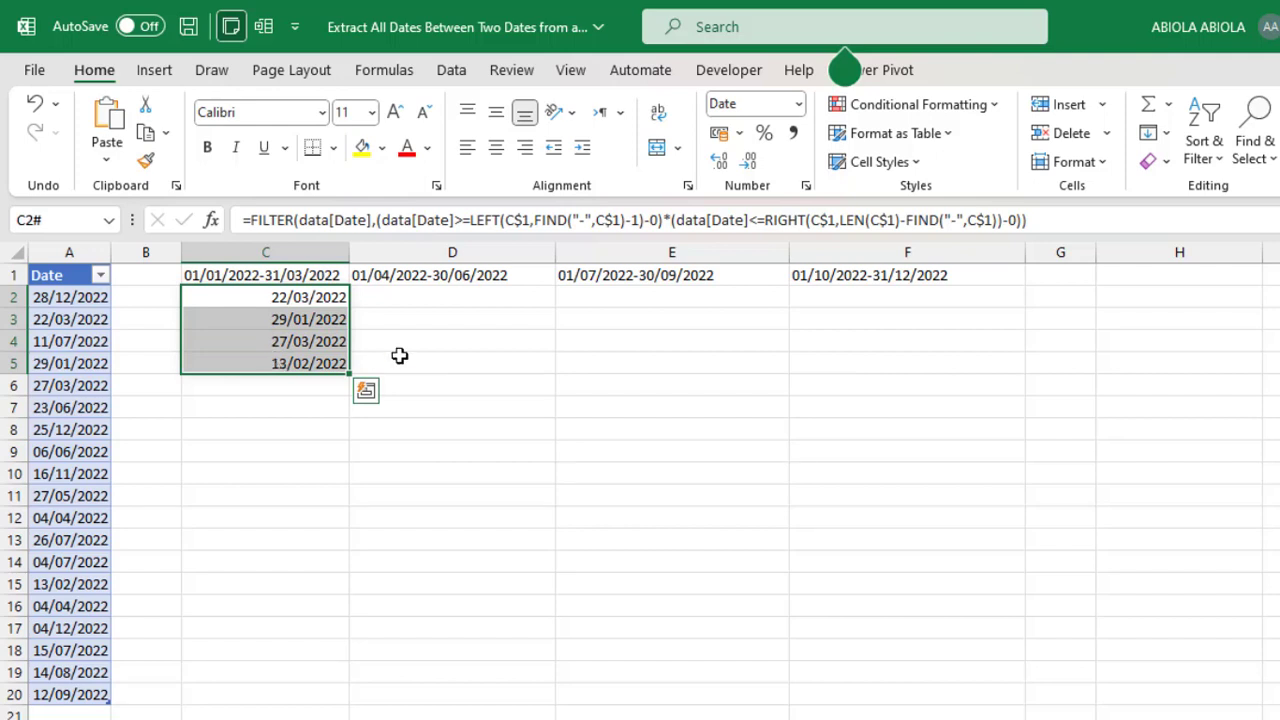
{"action": "left_click", "coordinate": [318, 300]}
{"action": "left_click_drag", "start_coordinate": [347, 308], "coordinate": [998, 320]}
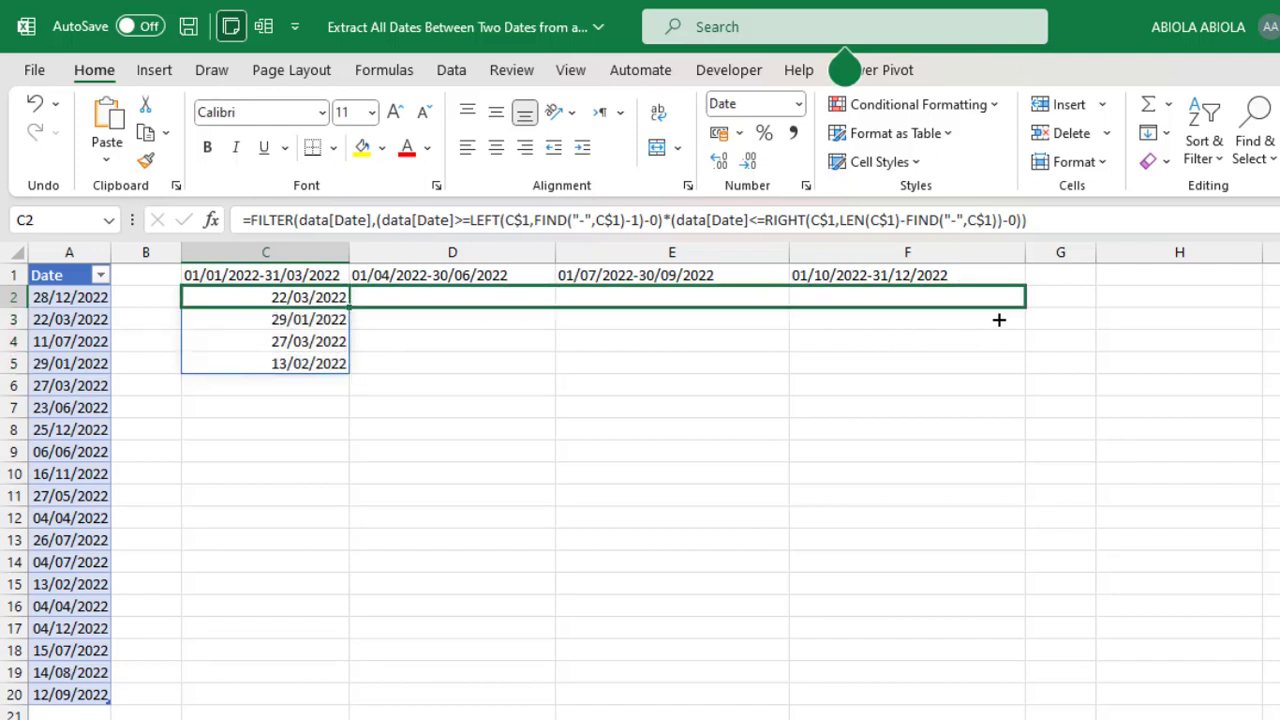
{"action": "left_click_drag", "start_coordinate": [1000, 319], "coordinate": [1000, 319]}
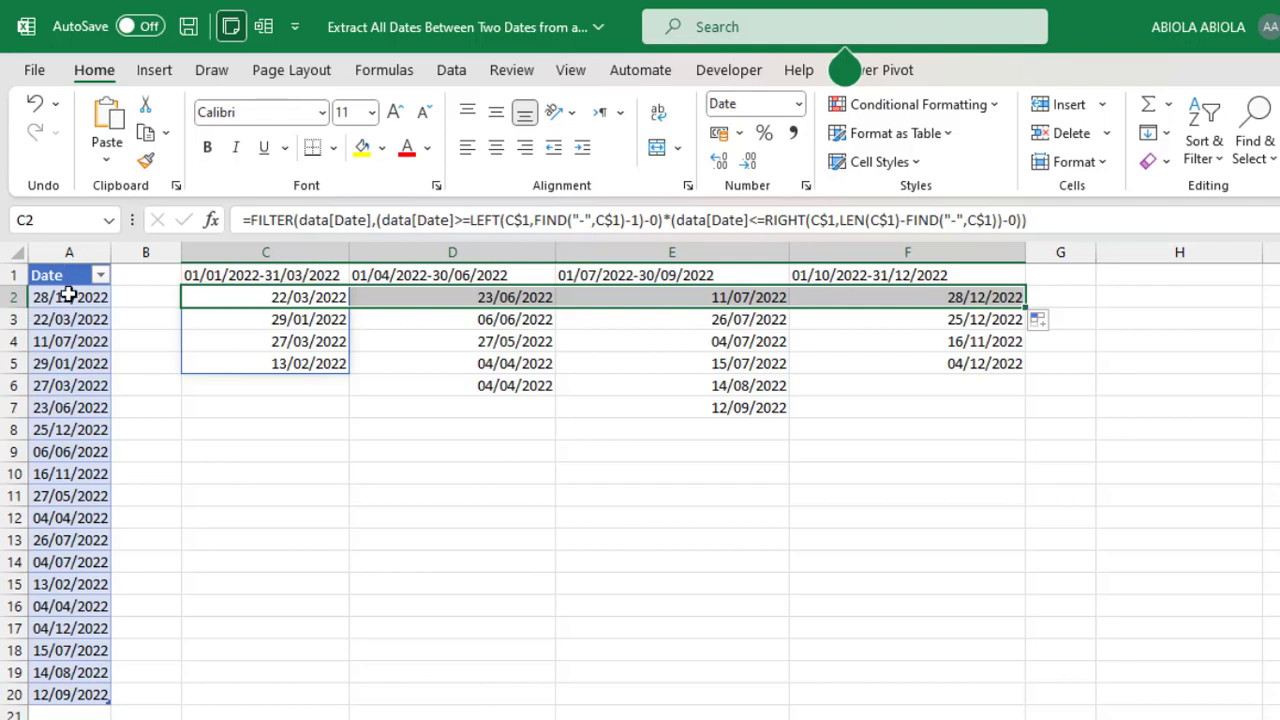
{"action": "left_click_drag", "start_coordinate": [63, 294], "coordinate": [100, 688]}
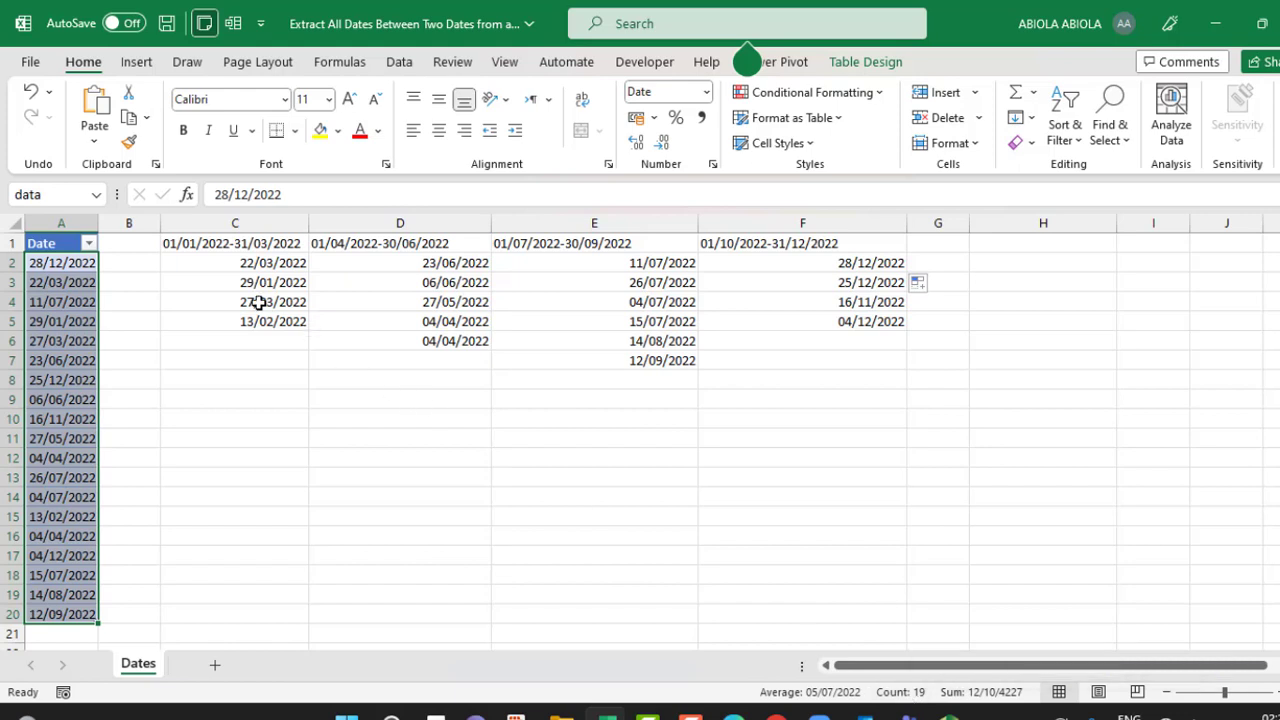
{"action": "left_click_drag", "start_coordinate": [206, 263], "coordinate": [897, 415]}
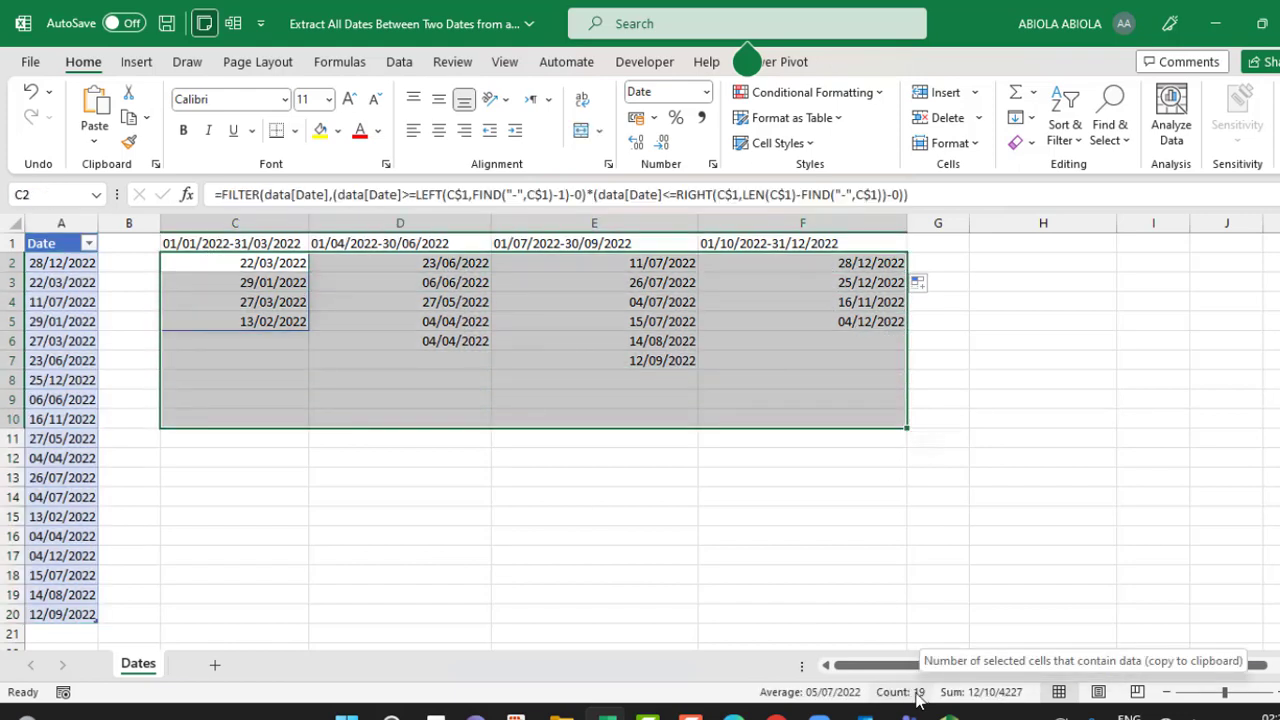
{"action": "left_click", "coordinate": [320, 302]}
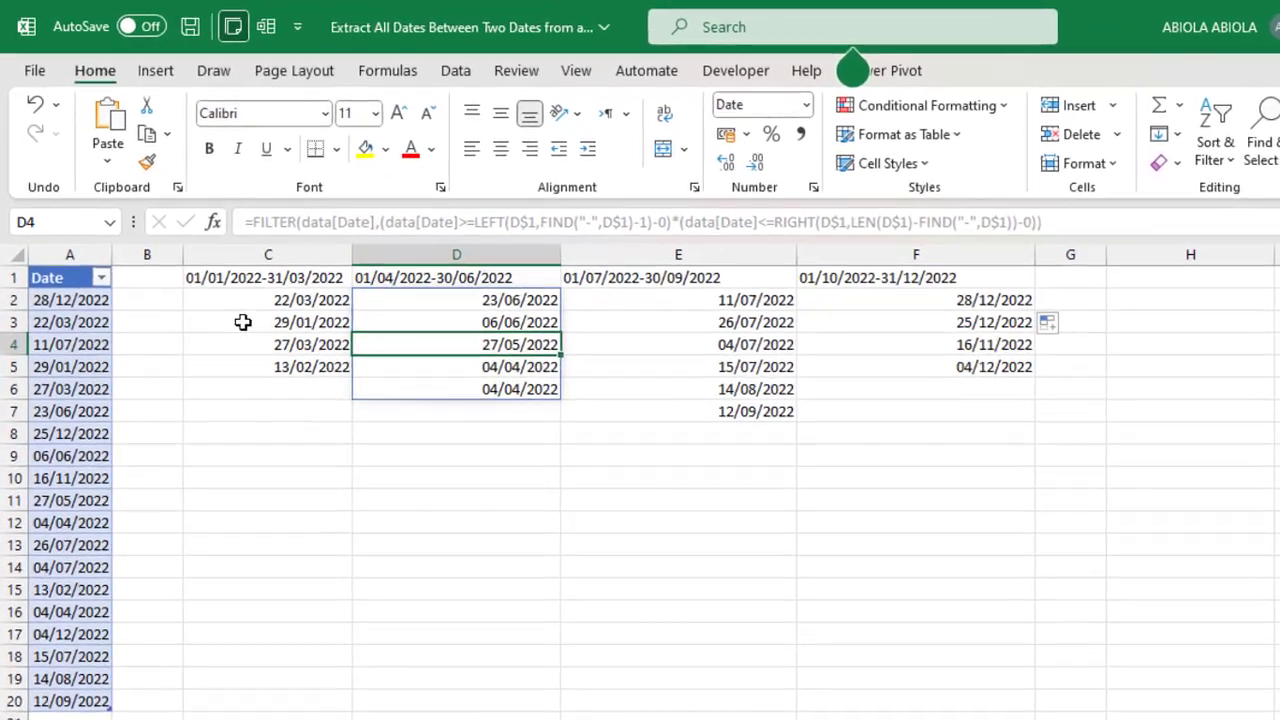
{"action": "left_click", "coordinate": [499, 296]}
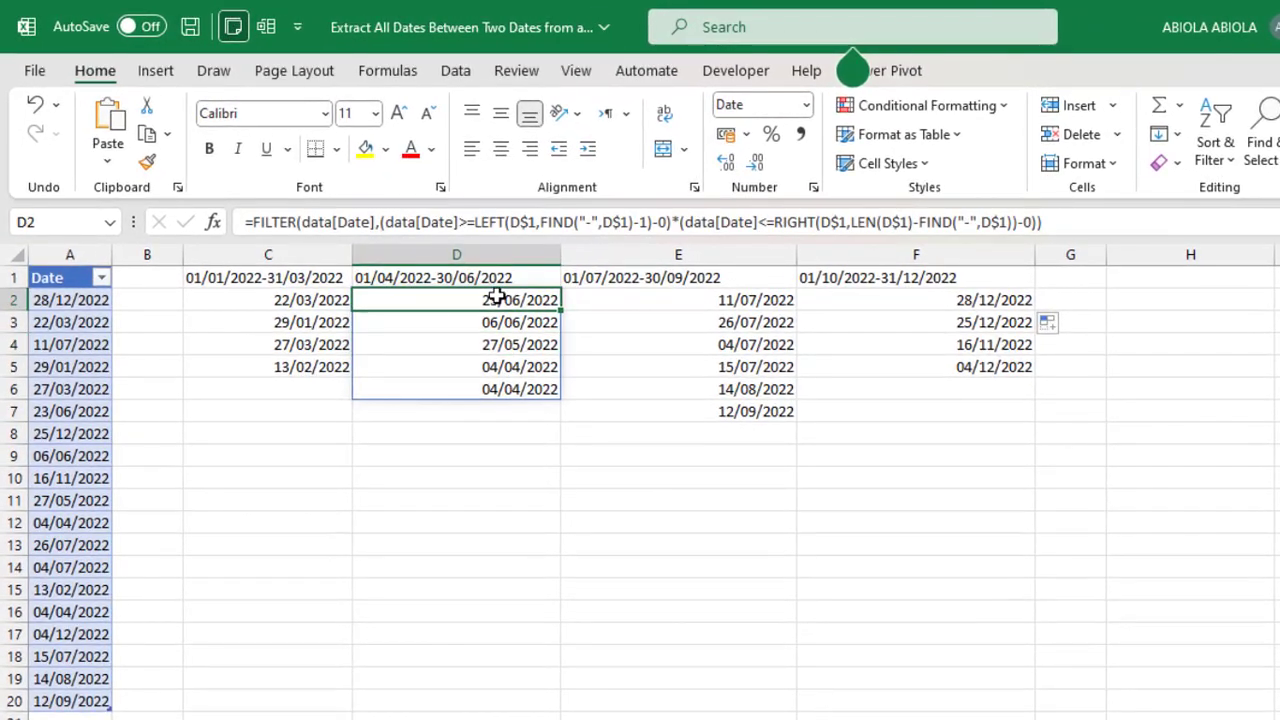
{"action": "left_click", "coordinate": [499, 322]}
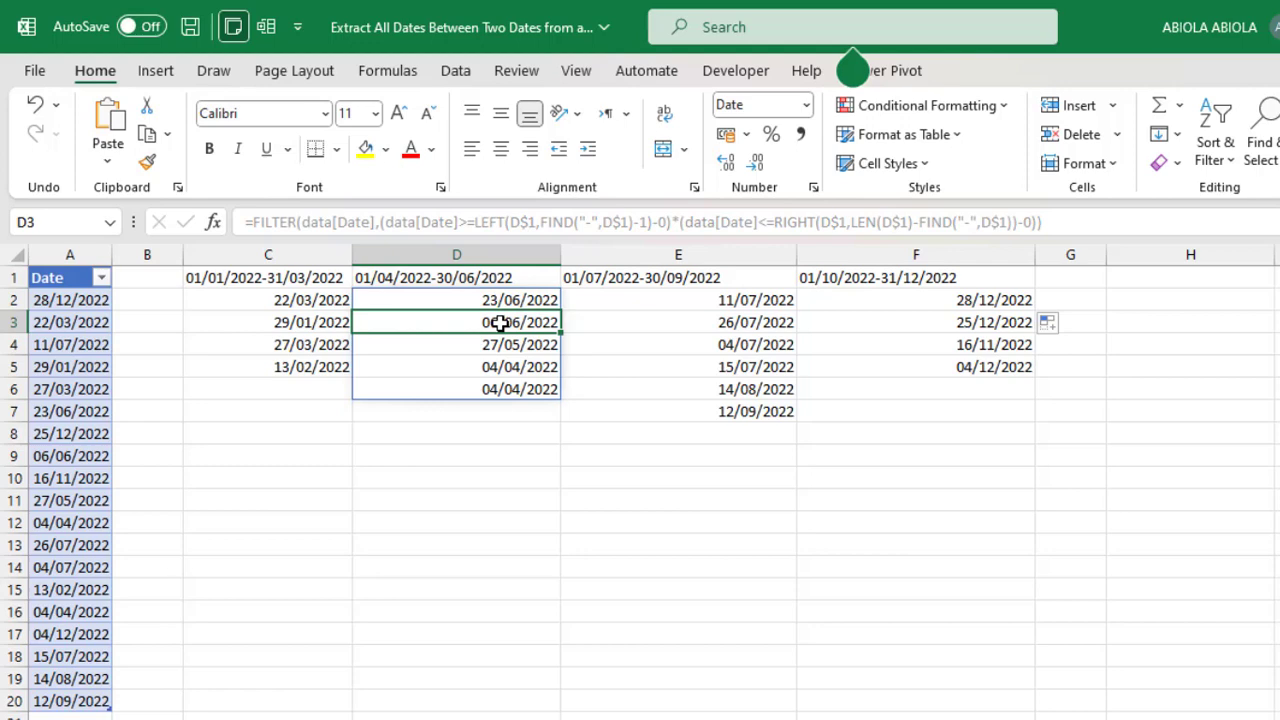
{"action": "left_click", "coordinate": [466, 302]}
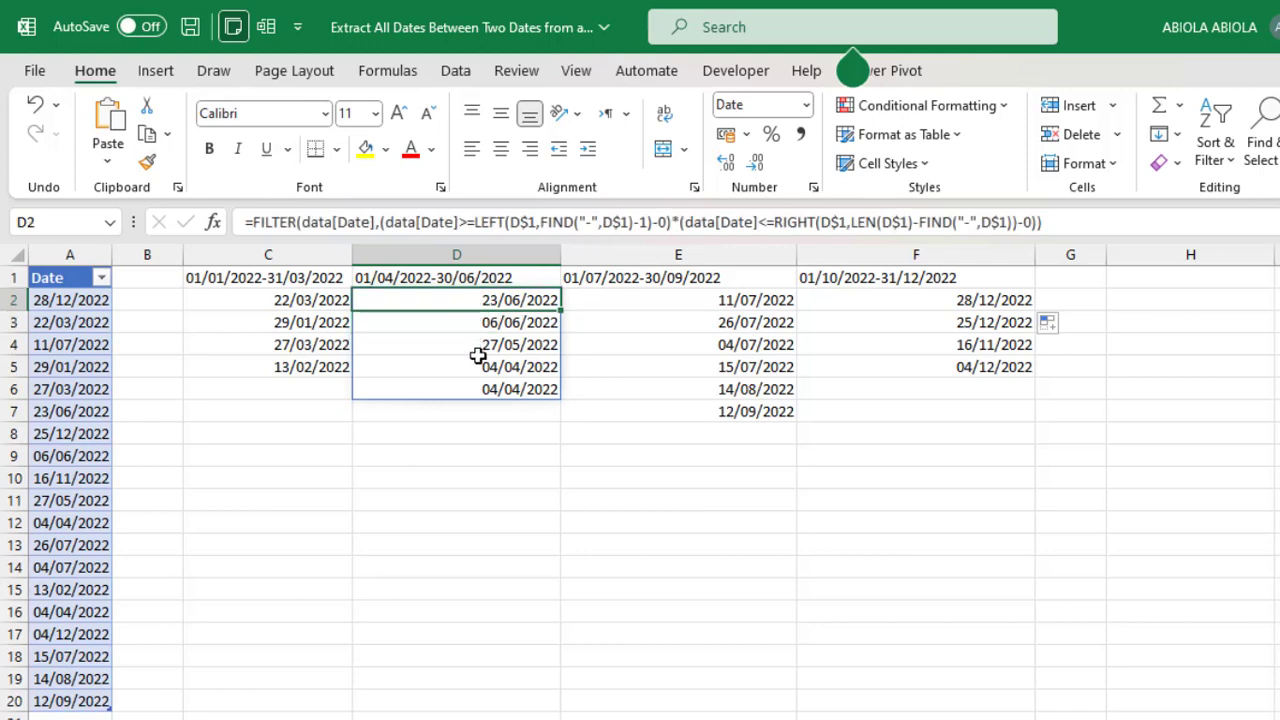
{"action": "left_click", "coordinate": [479, 366]}
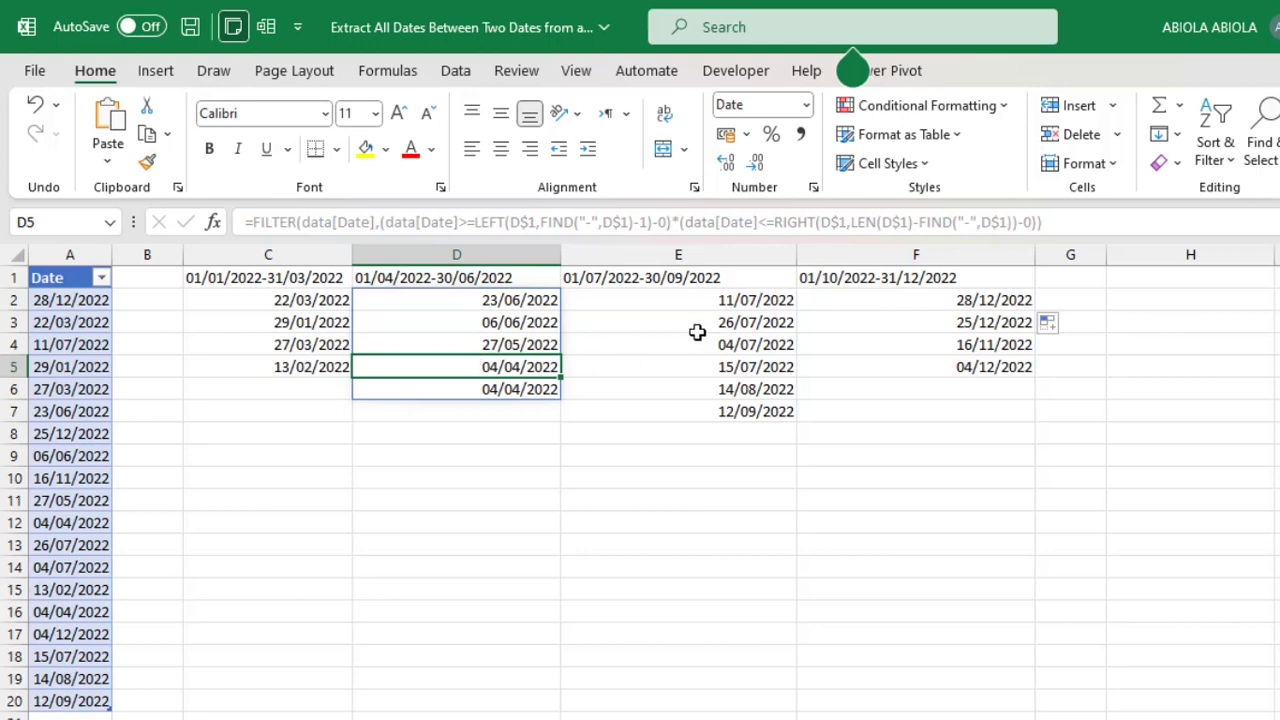
{"action": "left_click", "coordinate": [640, 292]}
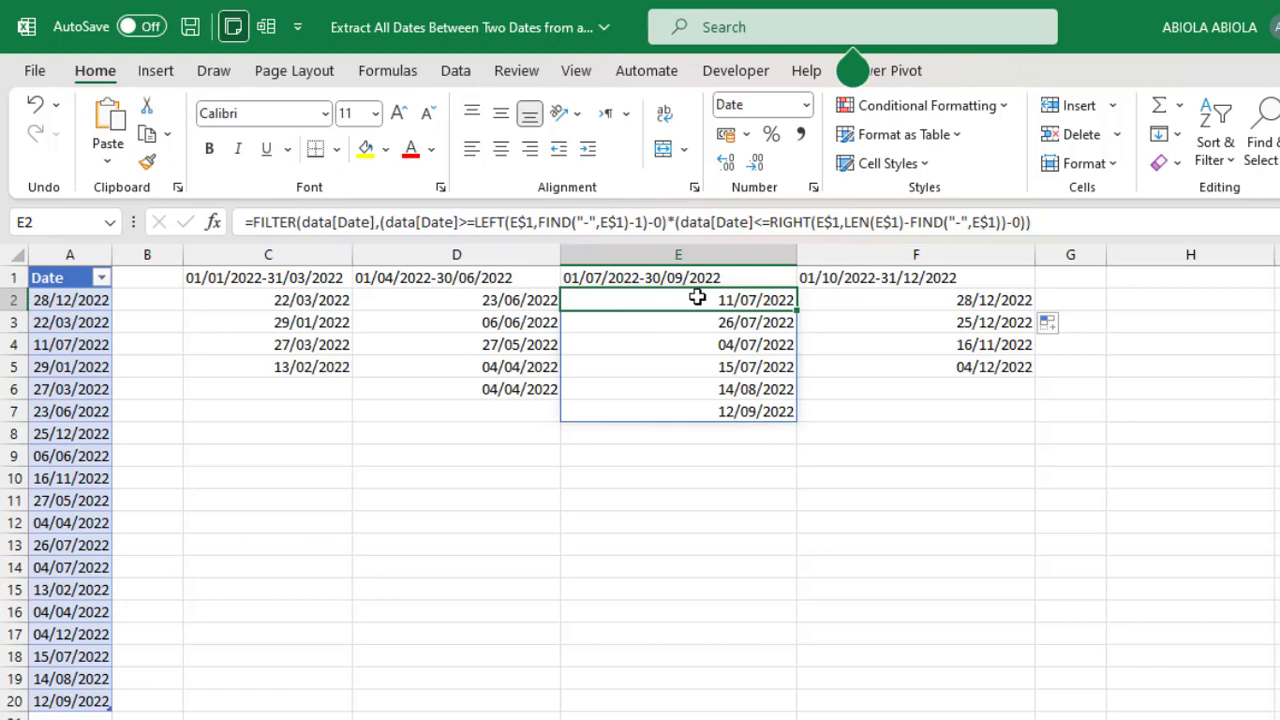
{"action": "left_click", "coordinate": [723, 388]}
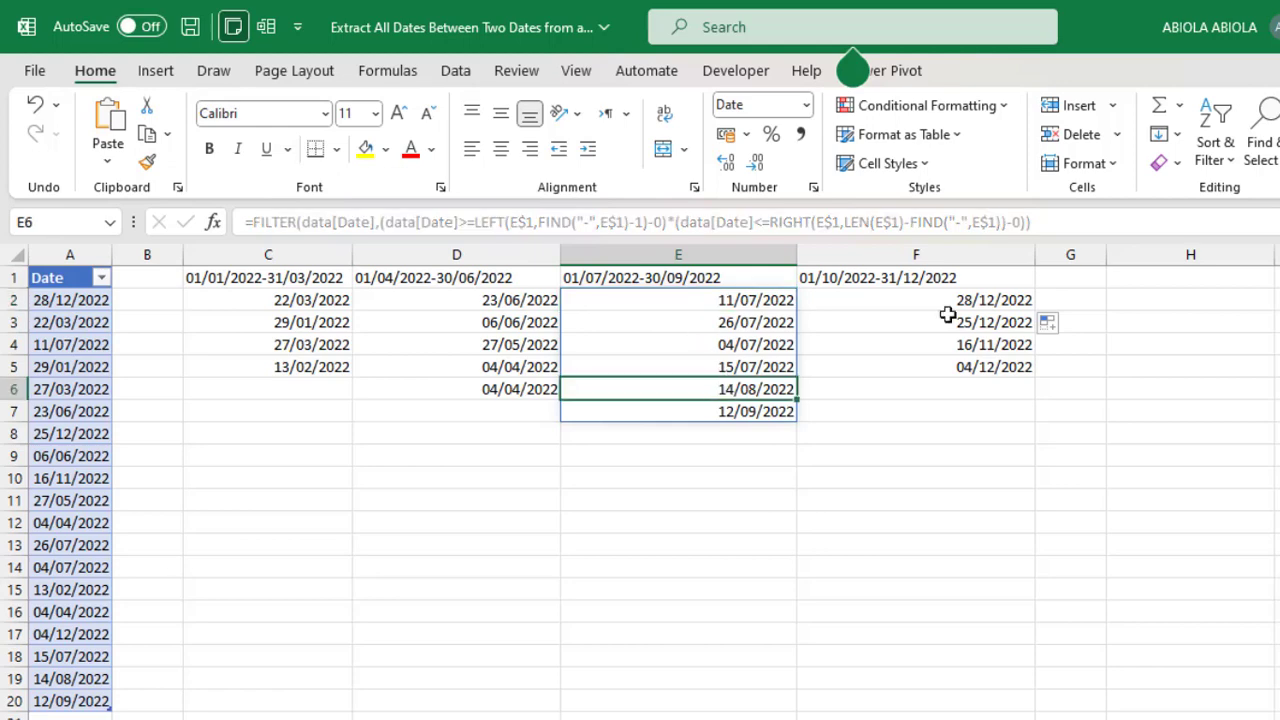
{"action": "left_click", "coordinate": [881, 303]}
{"action": "left_click", "coordinate": [960, 345]}
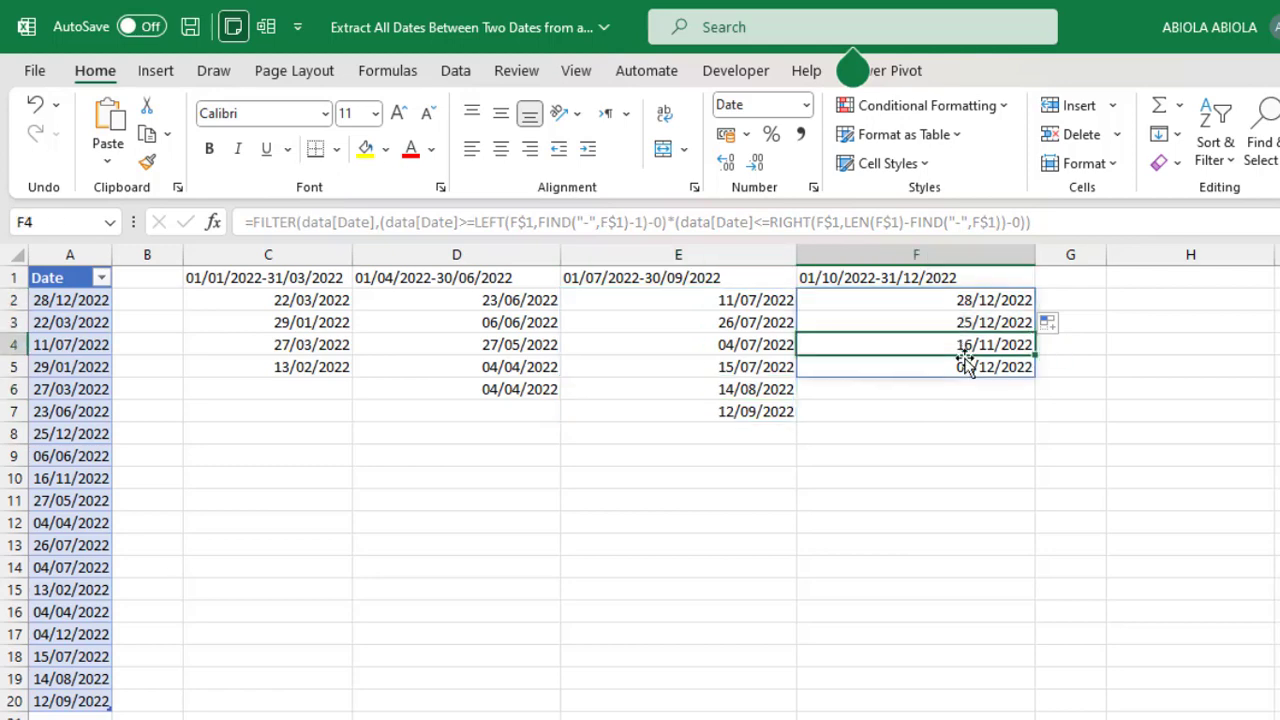
{"action": "left_click", "coordinate": [950, 306]}
{"action": "left_click", "coordinate": [897, 315]}
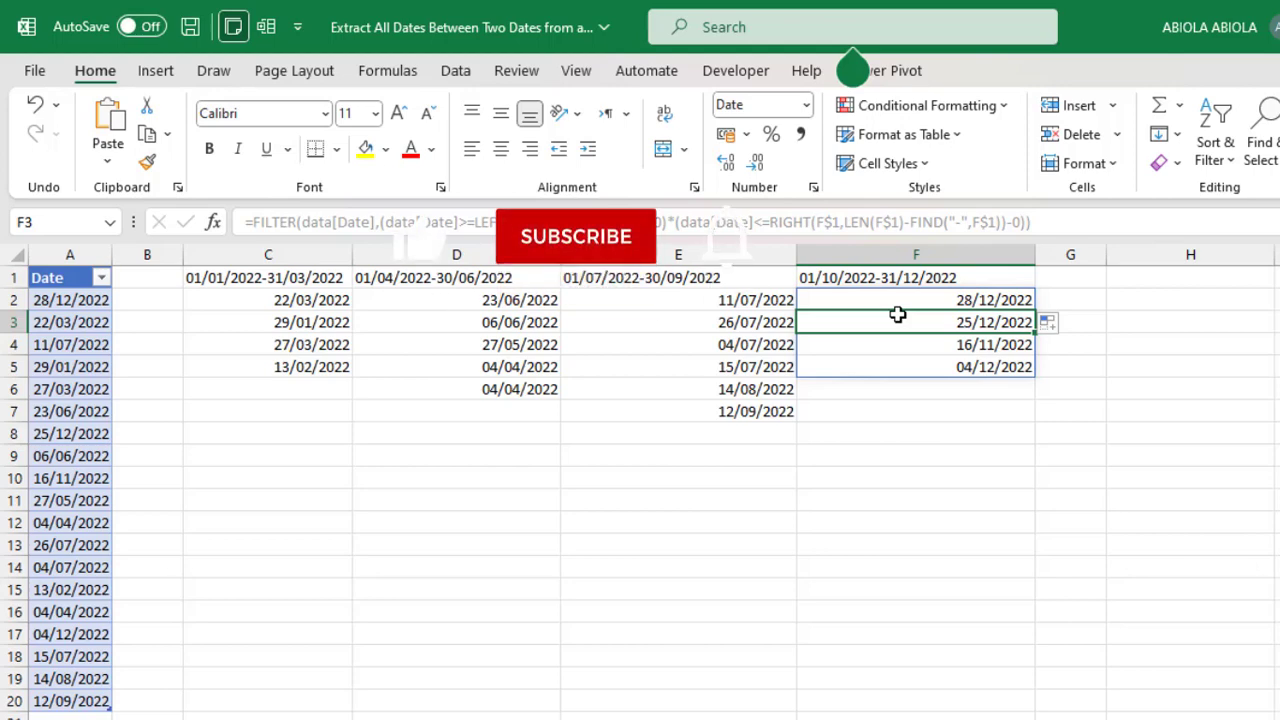
{"action": "left_click", "coordinate": [680, 322]}
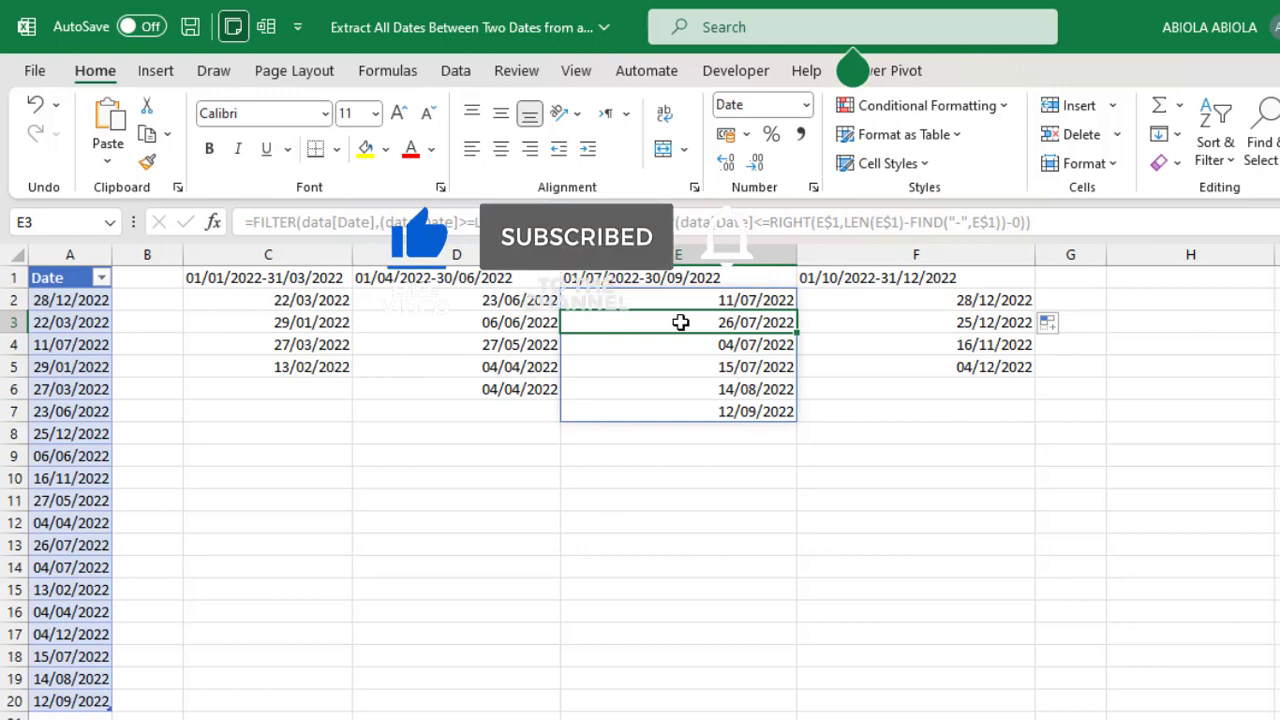